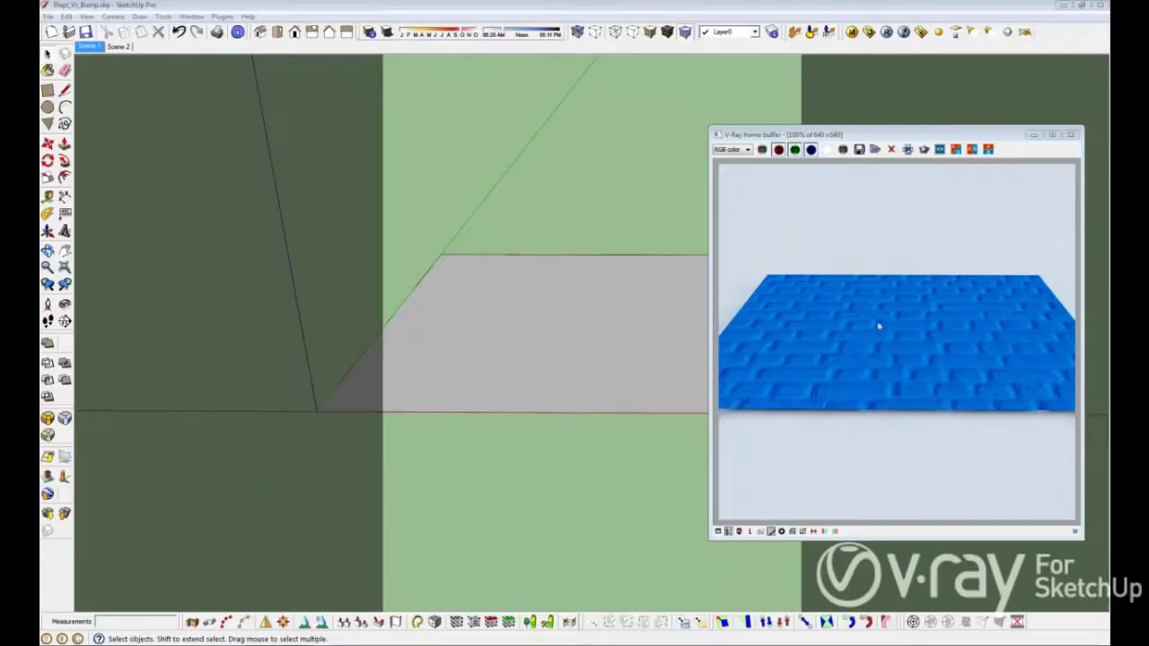
Step: Inspect the rendered brick relief up close, compare it with the flat plane in the model, and restore the Scene 1 view
scroll(815, 323, up, 1)
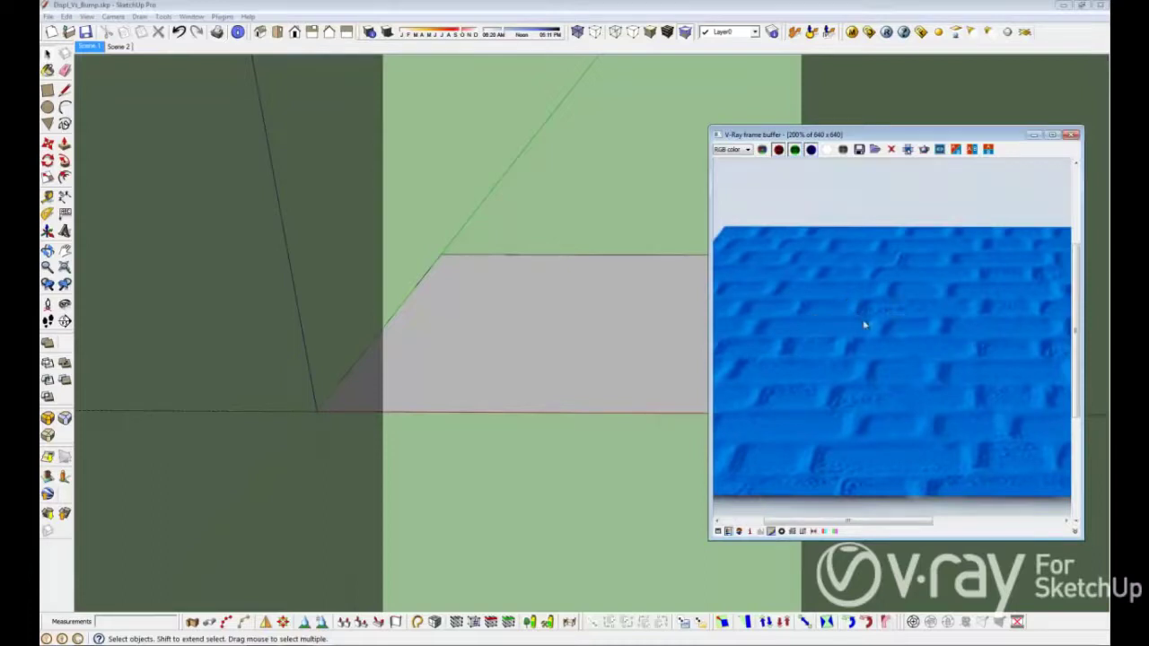
mouse_move(518, 362)
middle_down()
mouse_move(539, 249)
mouse_move(423, 311)
mouse_move(539, 394)
mouse_move(464, 336)
mouse_move(479, 326)
middle_up()
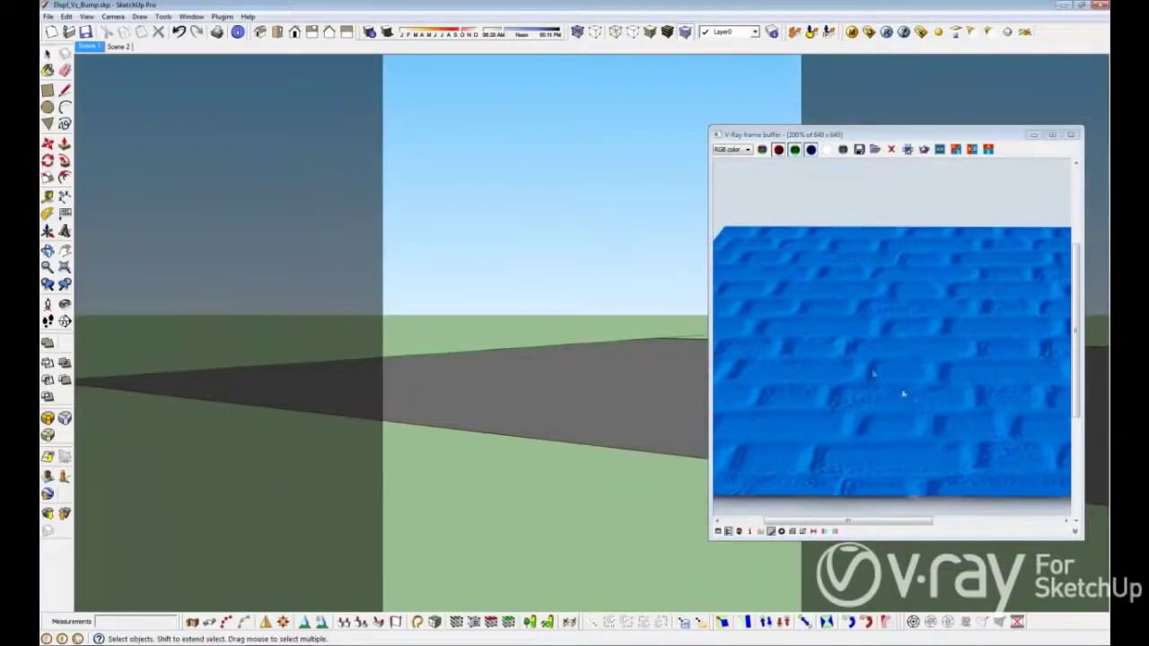
middle_drag(848, 384, 749, 375)
scroll(749, 376, down, 1)
click(90, 46)
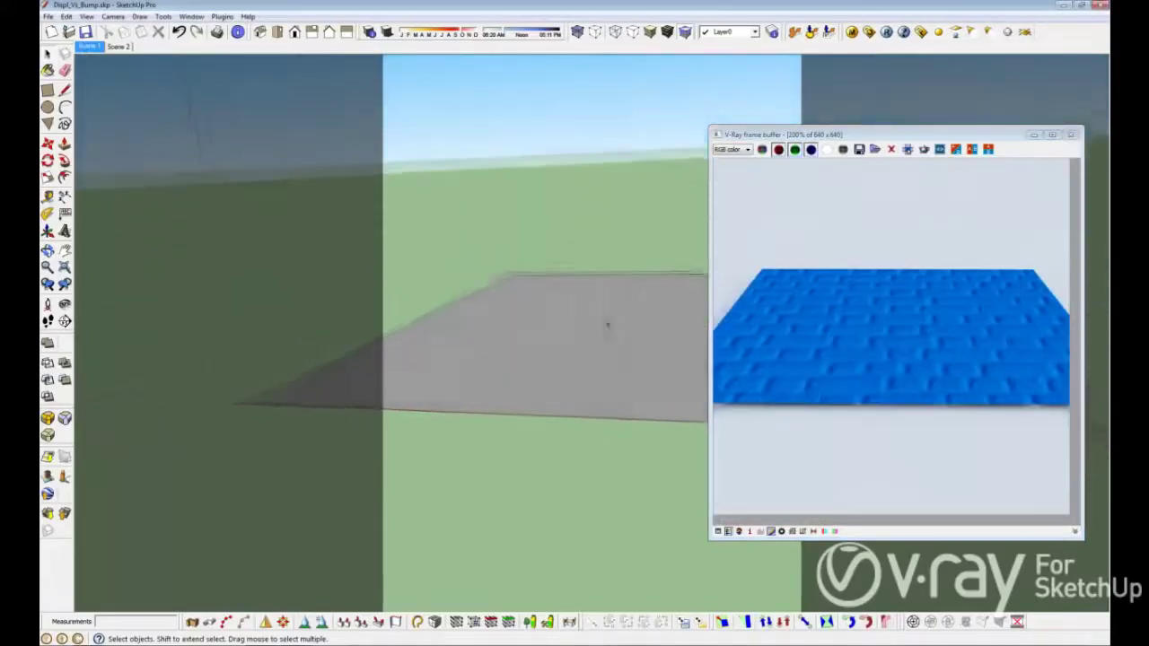
Step: Open the V-Ray material settings for Displ_Blue and enable its Bump map
click(853, 34)
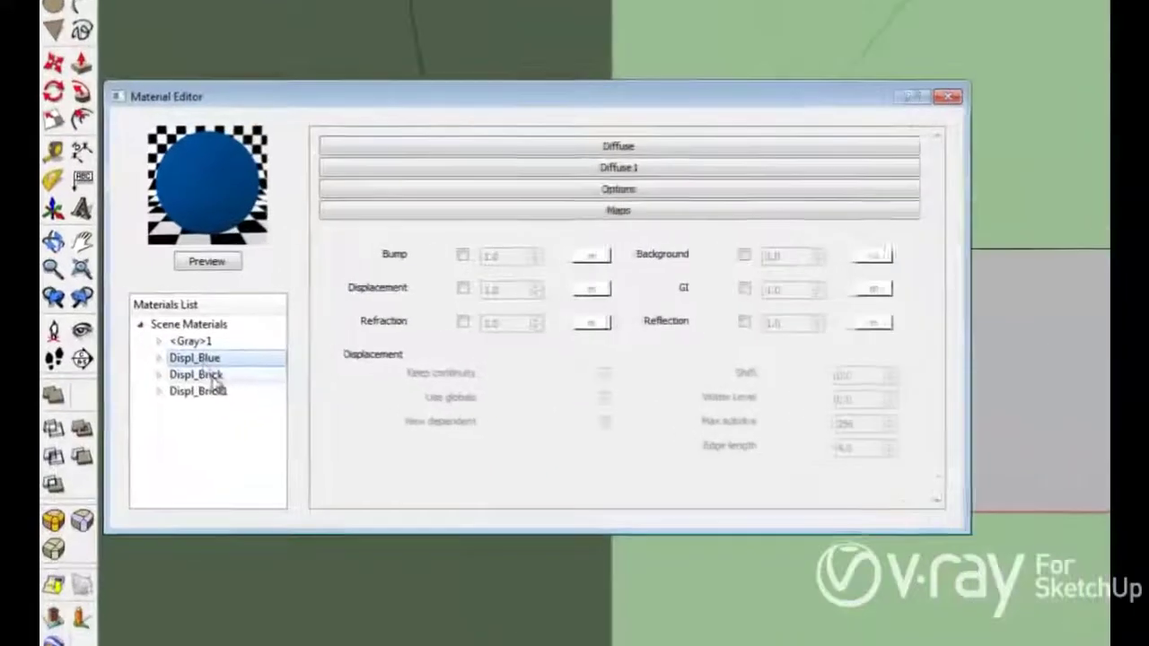
click(204, 375)
click(208, 359)
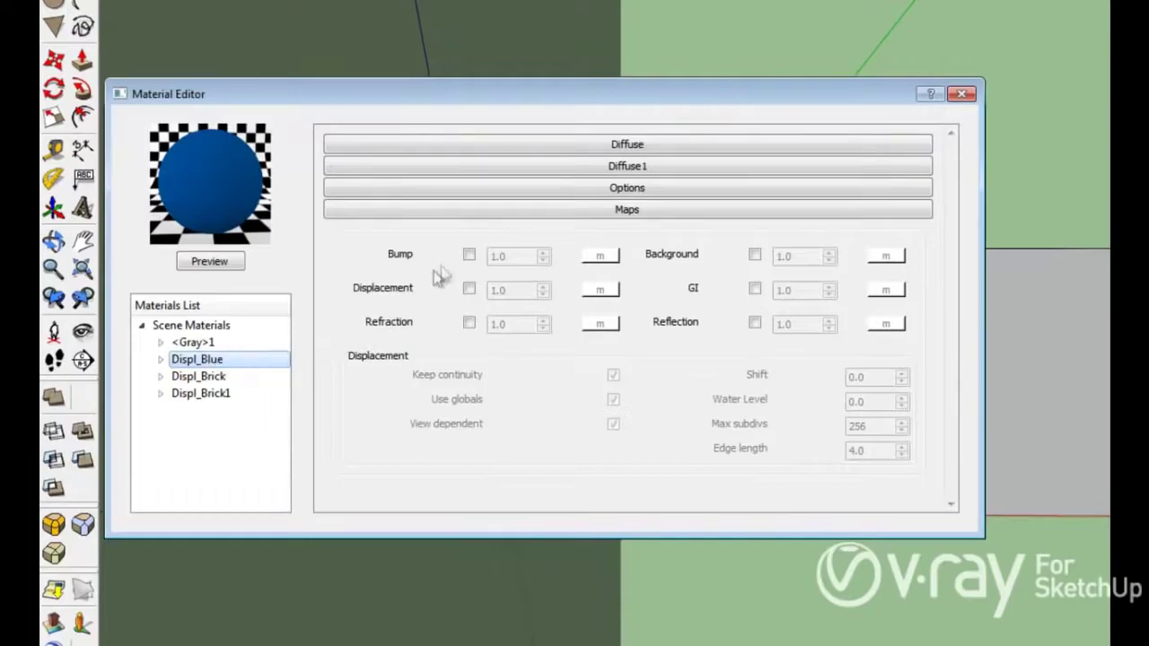
click(469, 255)
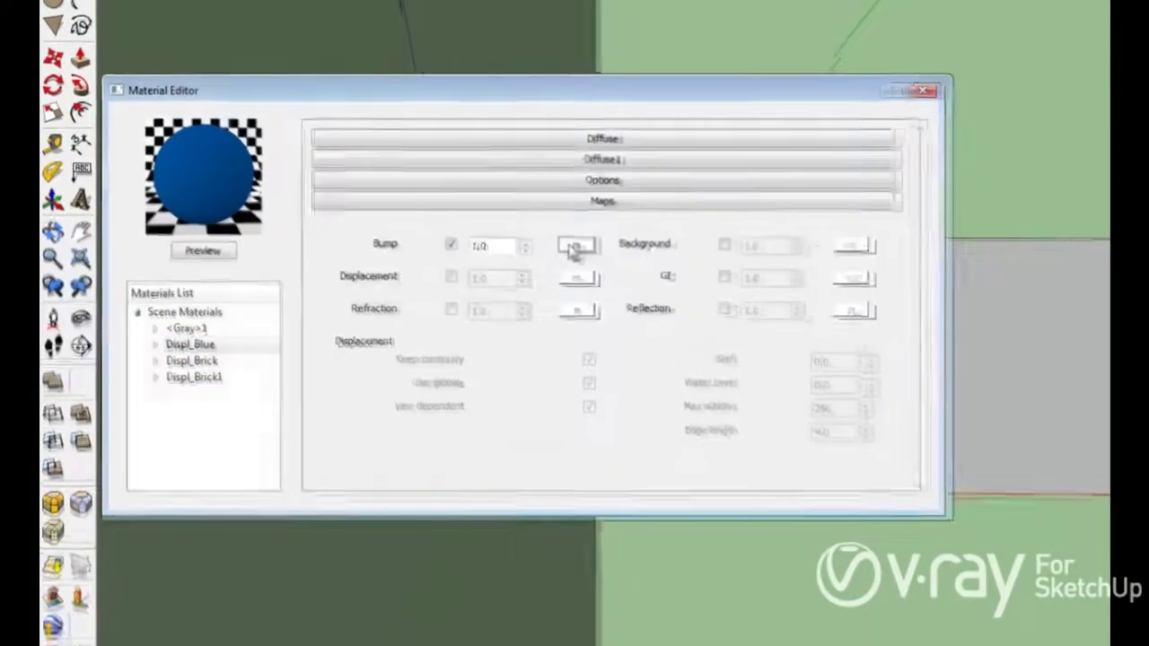
Step: Assign a TexBitmap texture using hollows2.jpg as the Bump map of Displ_Blue
click(574, 248)
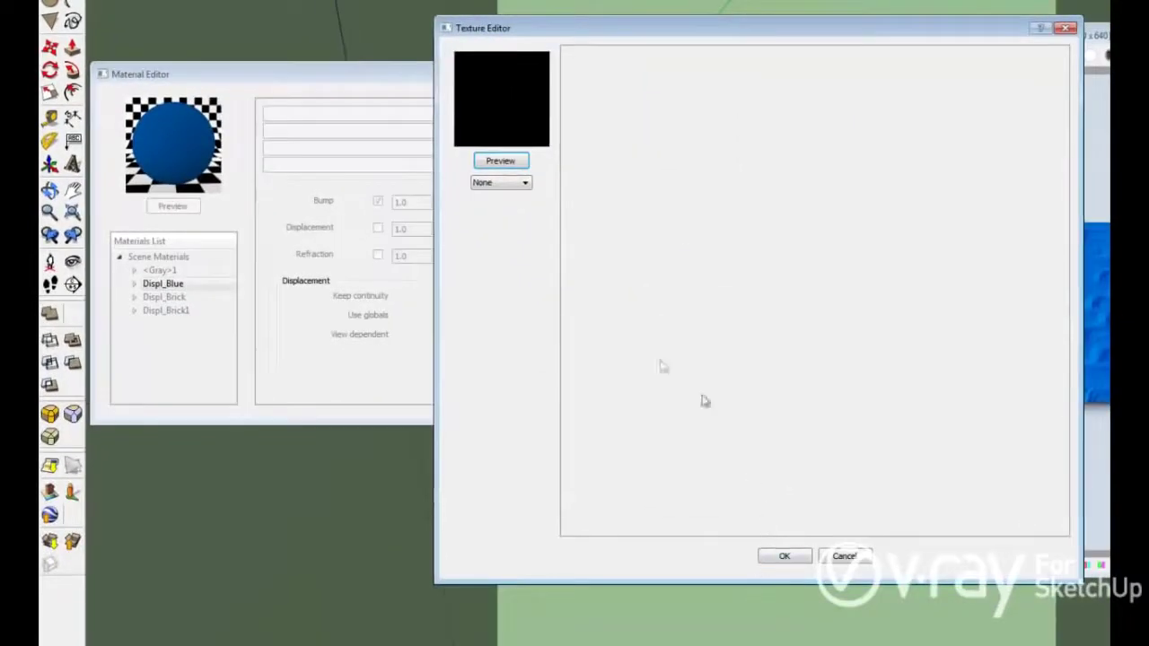
click(511, 186)
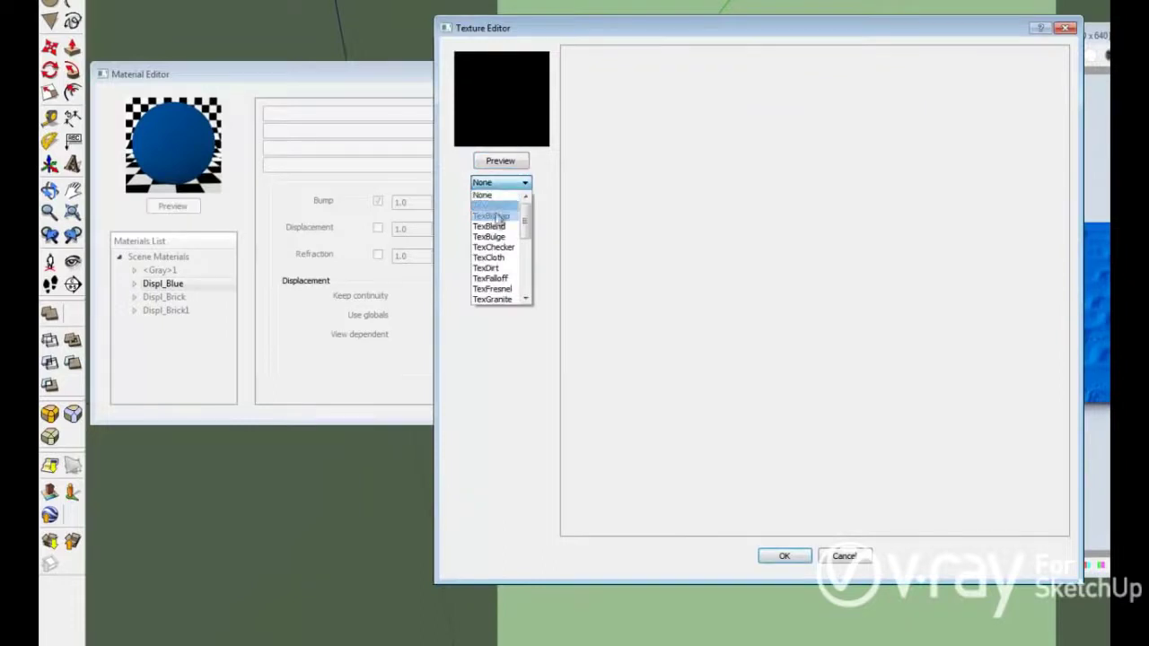
click(515, 217)
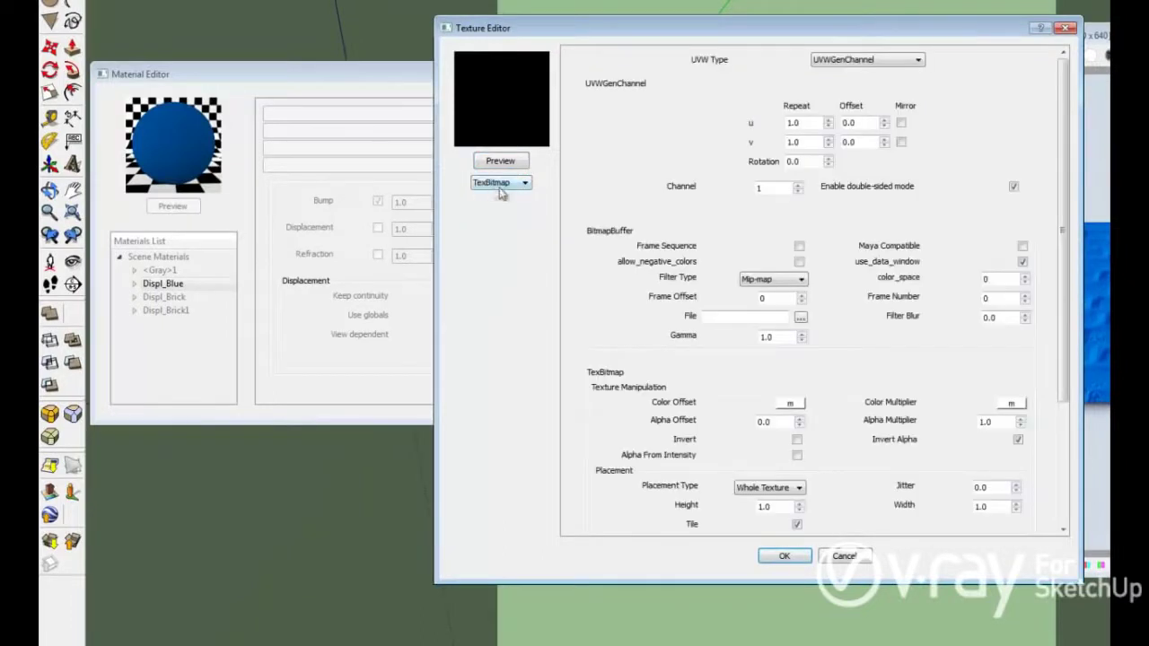
click(800, 319)
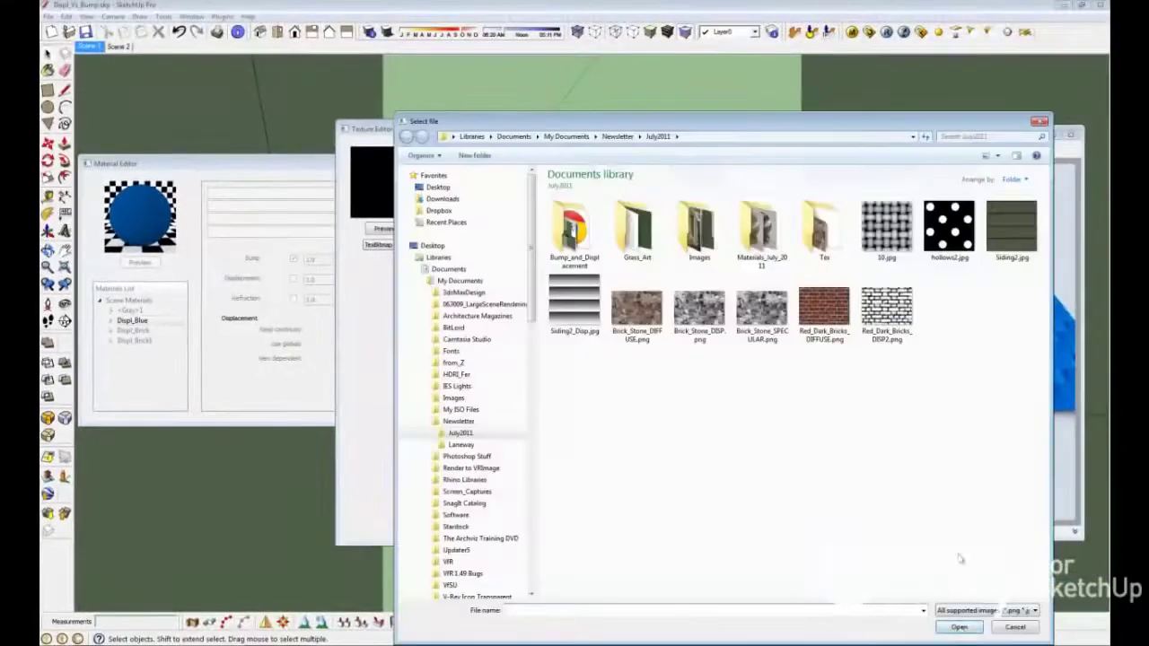
click(954, 229)
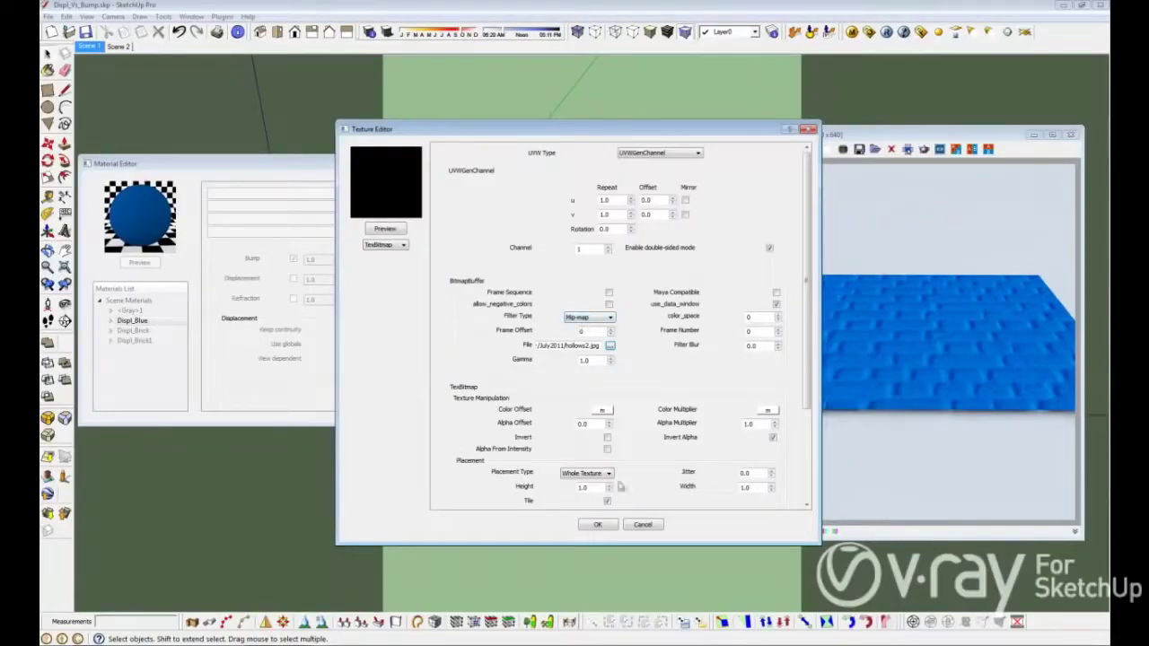
click(597, 525)
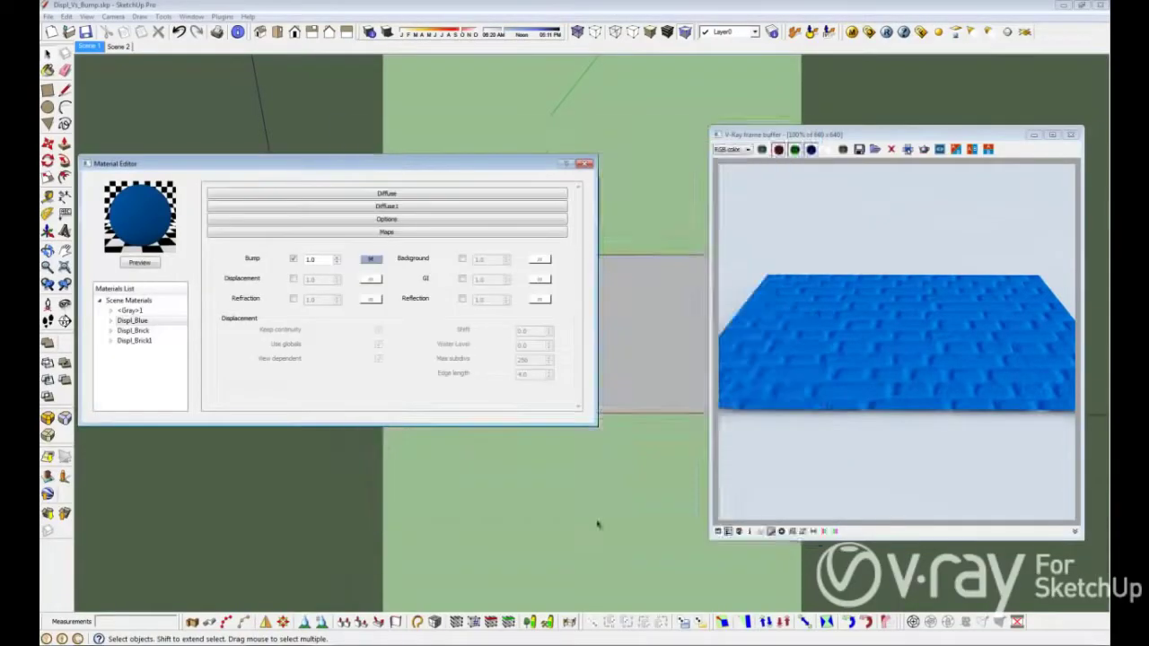
Step: Preview the bump texture of Displ_Blue and render the scene with the bump map
click(370, 259)
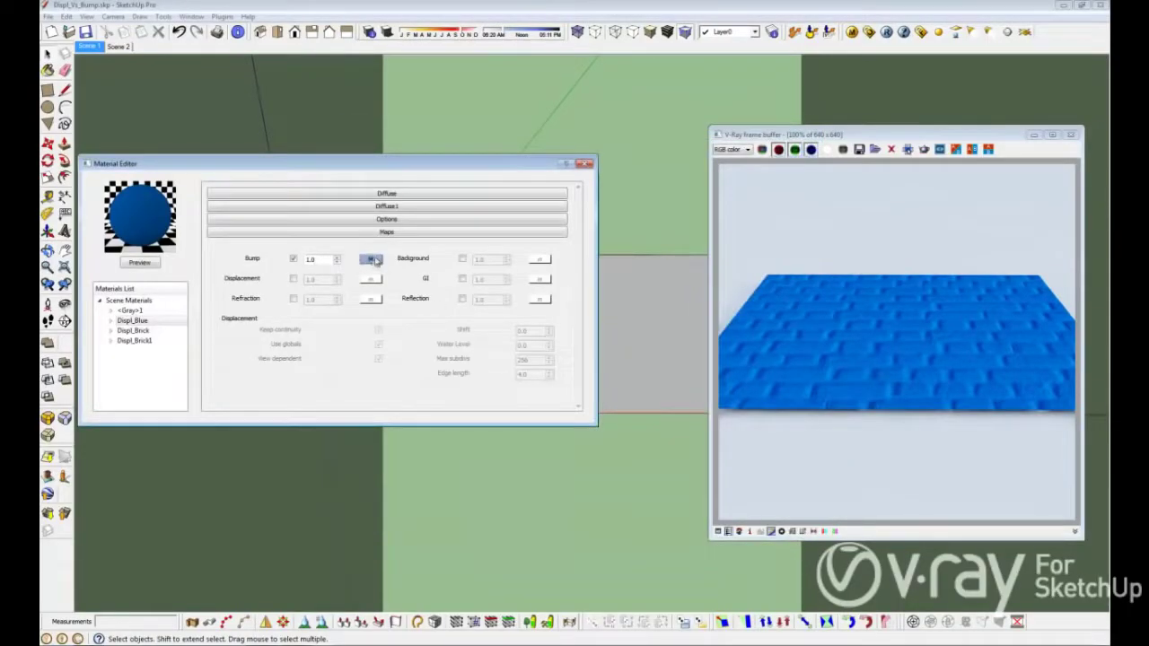
click(386, 230)
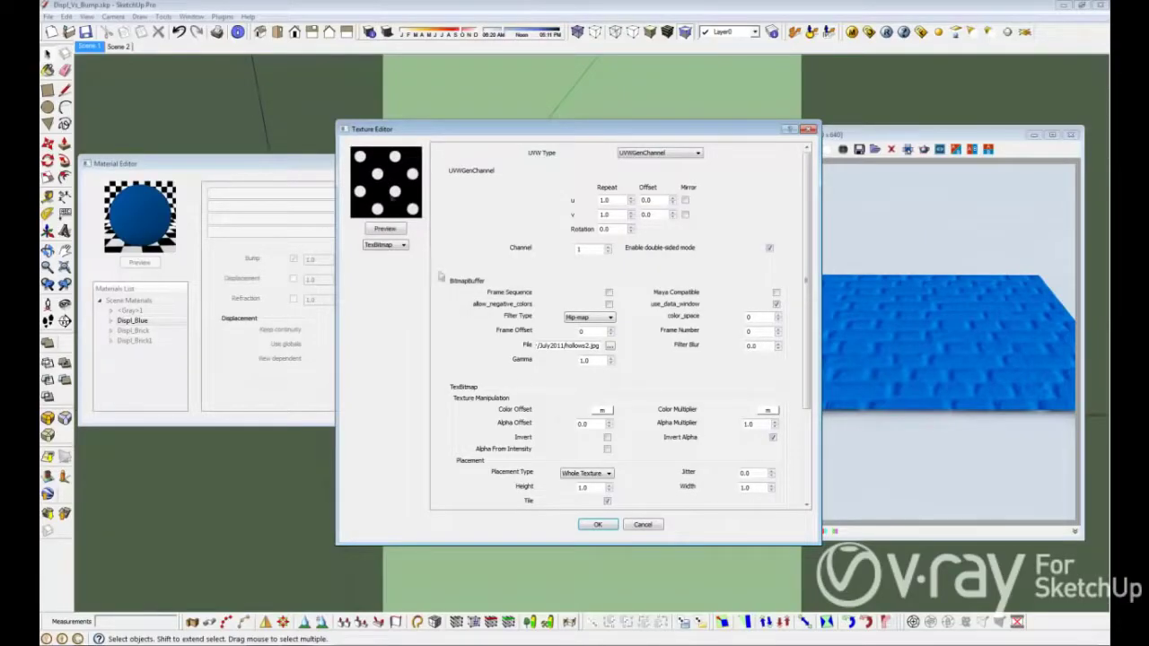
click(595, 526)
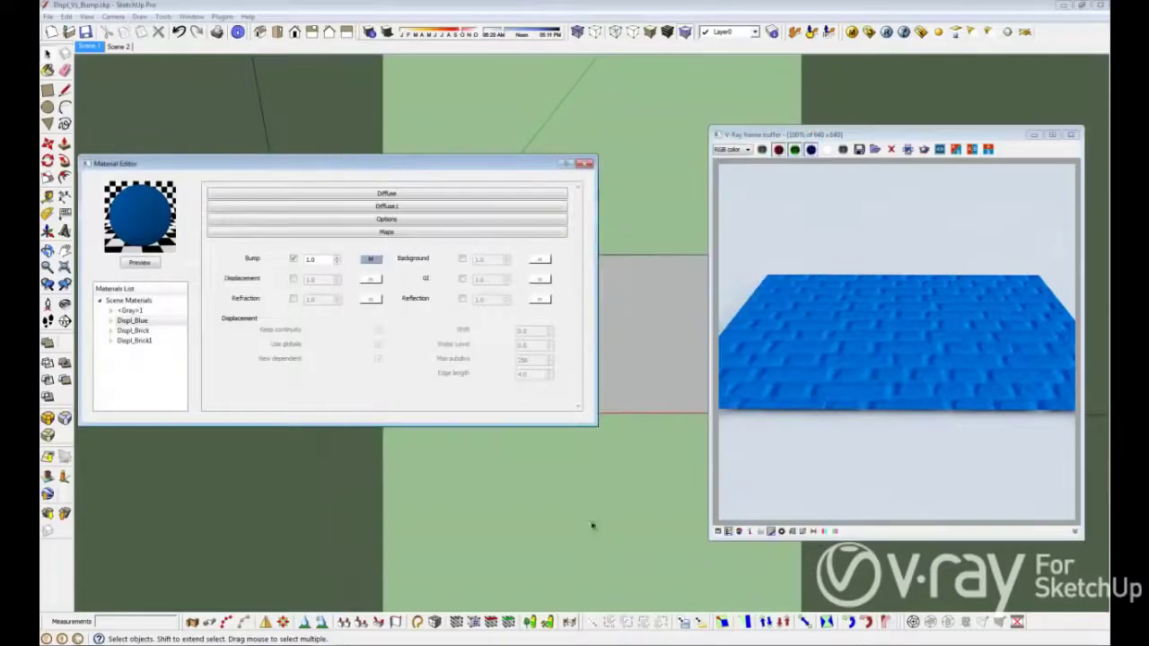
click(887, 32)
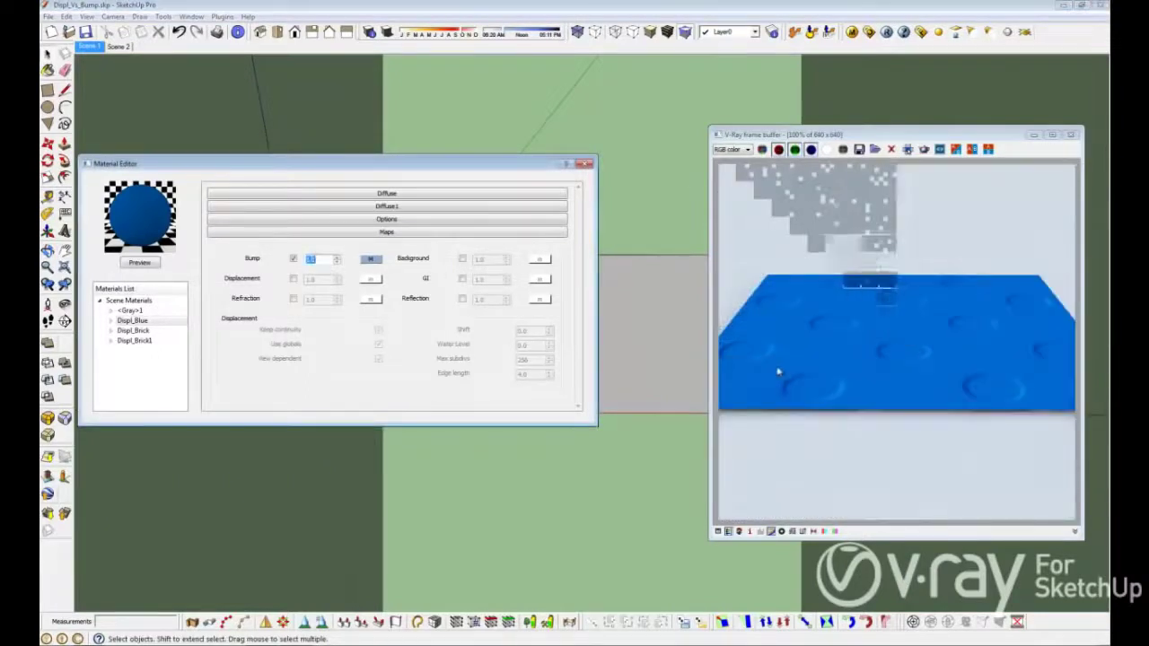
click(831, 319)
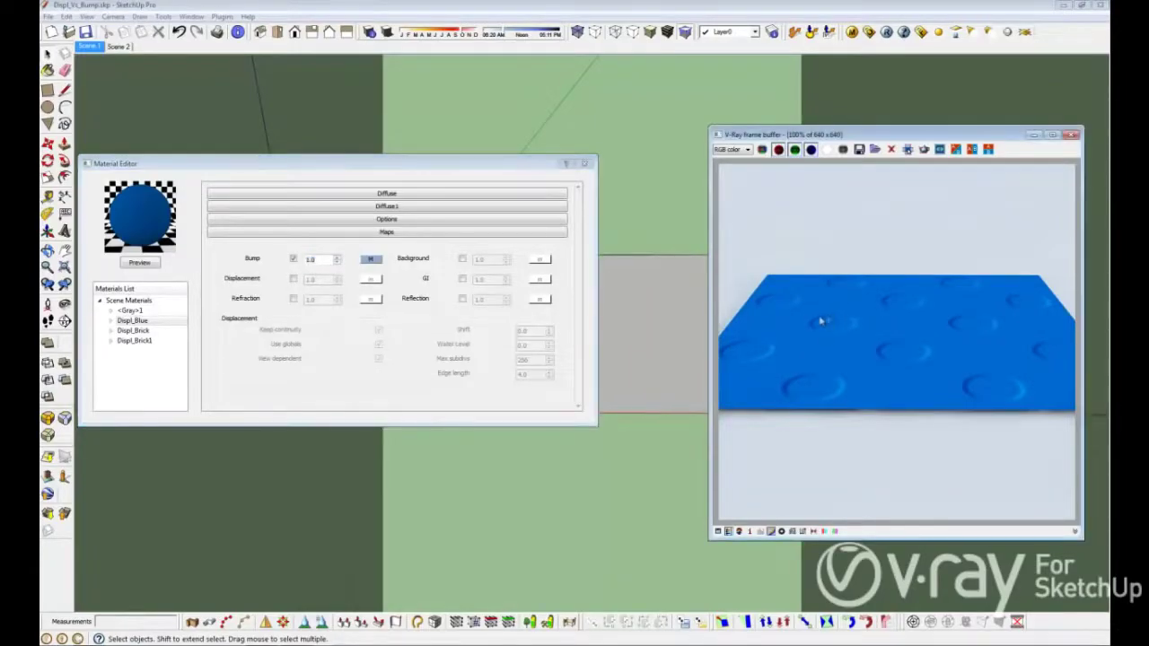
Step: Set the Bump amount of Displ_Blue to 20 and render the scene again, examining the circles up close
click(444, 281)
text(20)
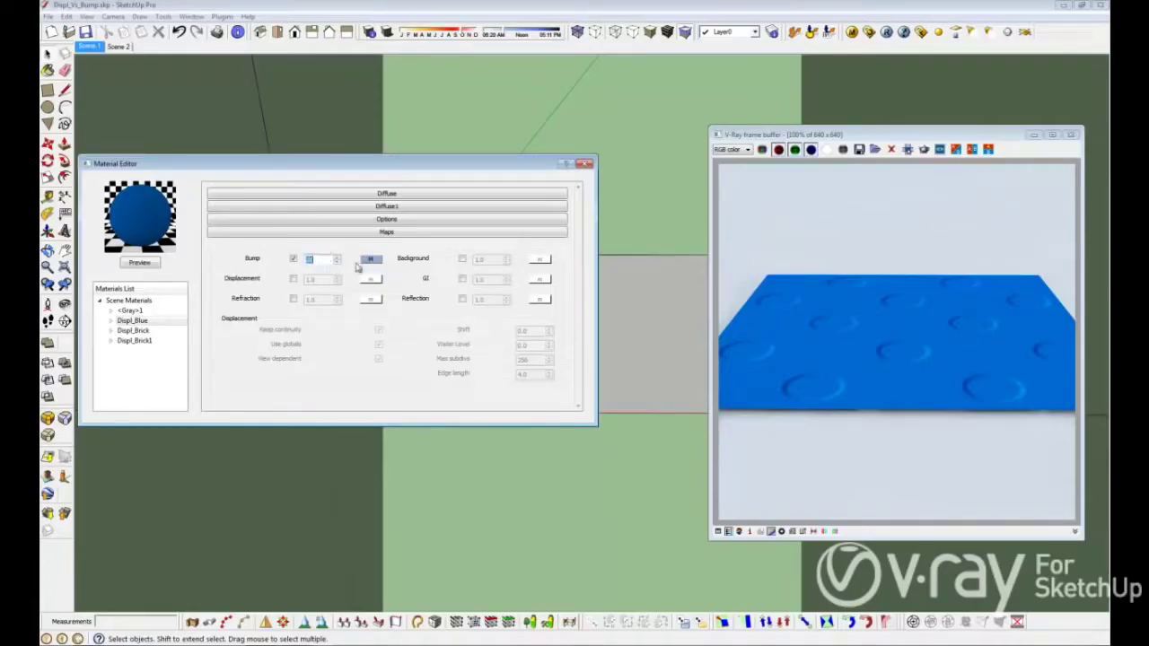
click(887, 31)
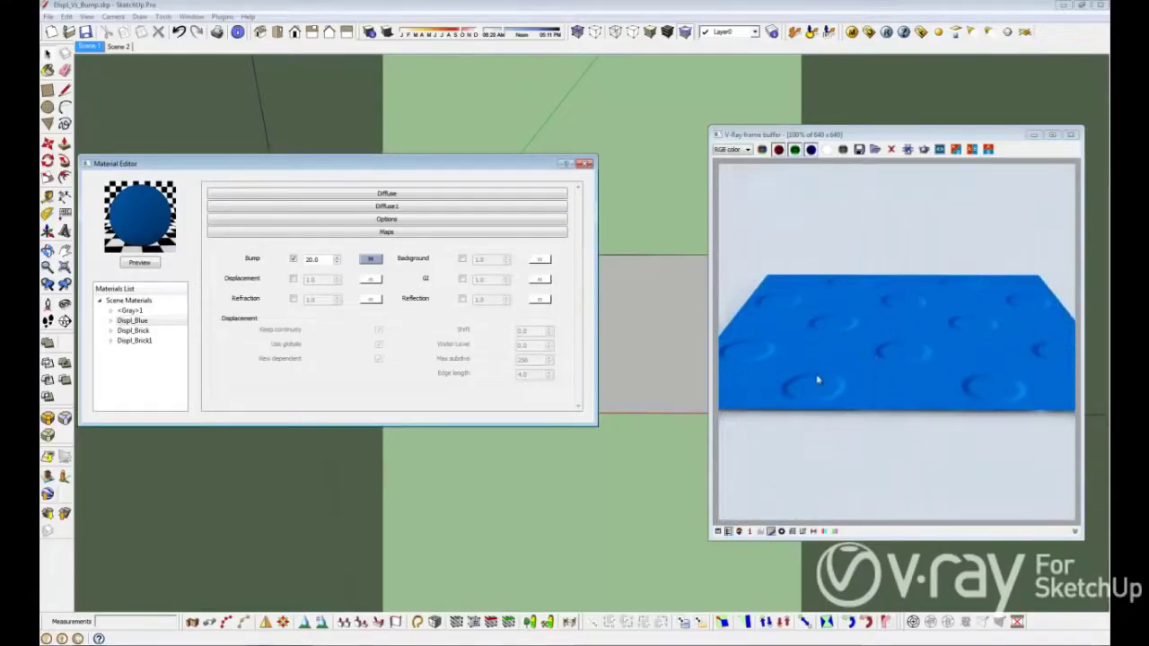
scroll(823, 377, up, 2)
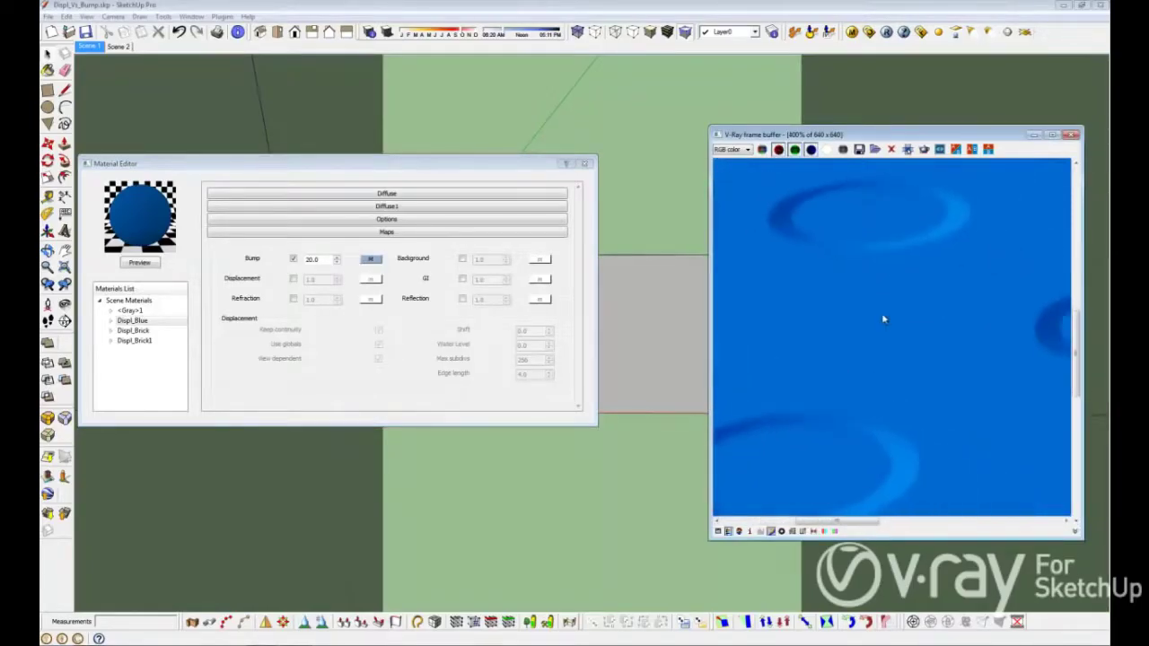
scroll(883, 318, down, 3)
scroll(883, 319, up, 1)
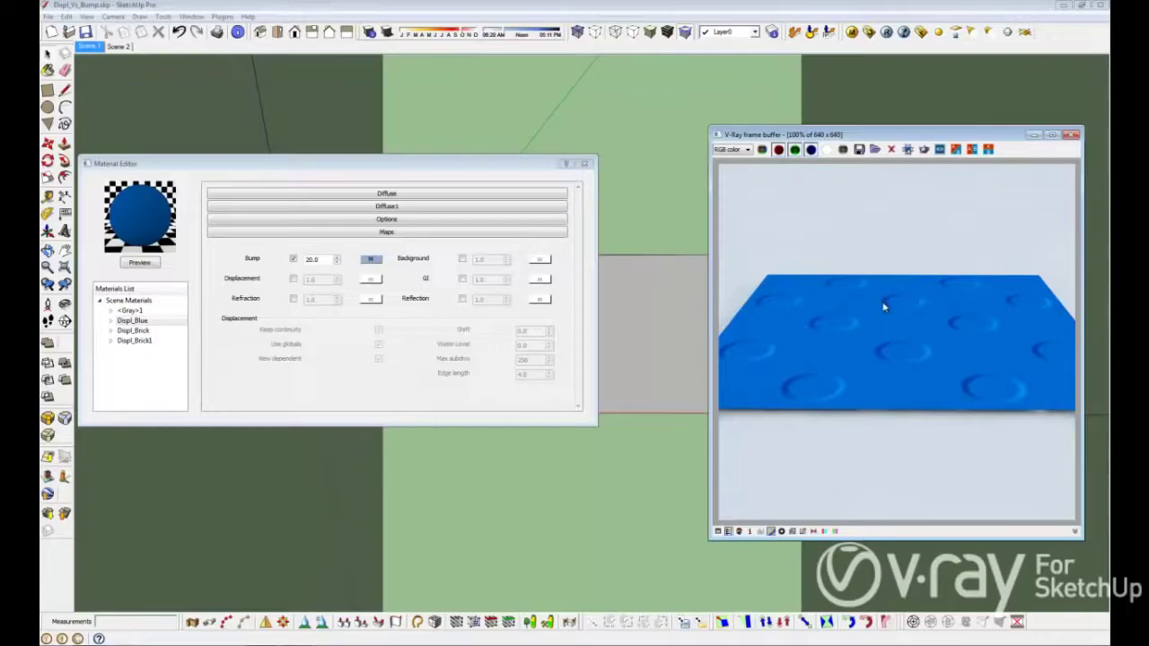
Step: Disable the Bump map of Displ_Blue and enable its Displacement map instead
click(586, 336)
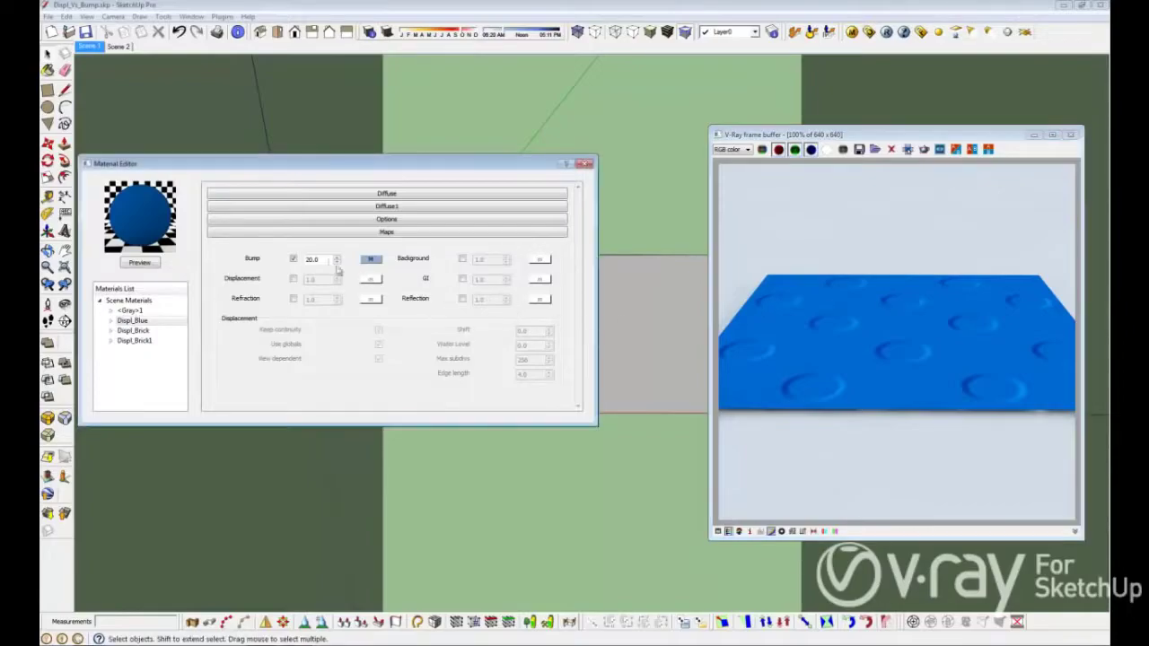
click(293, 260)
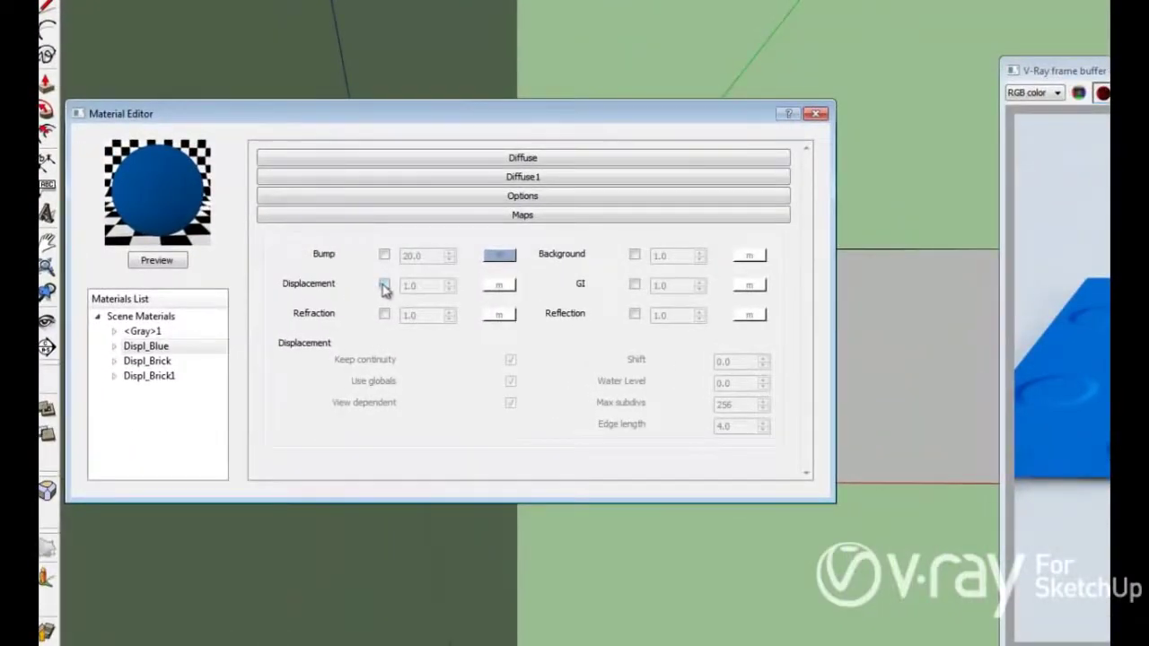
click(384, 285)
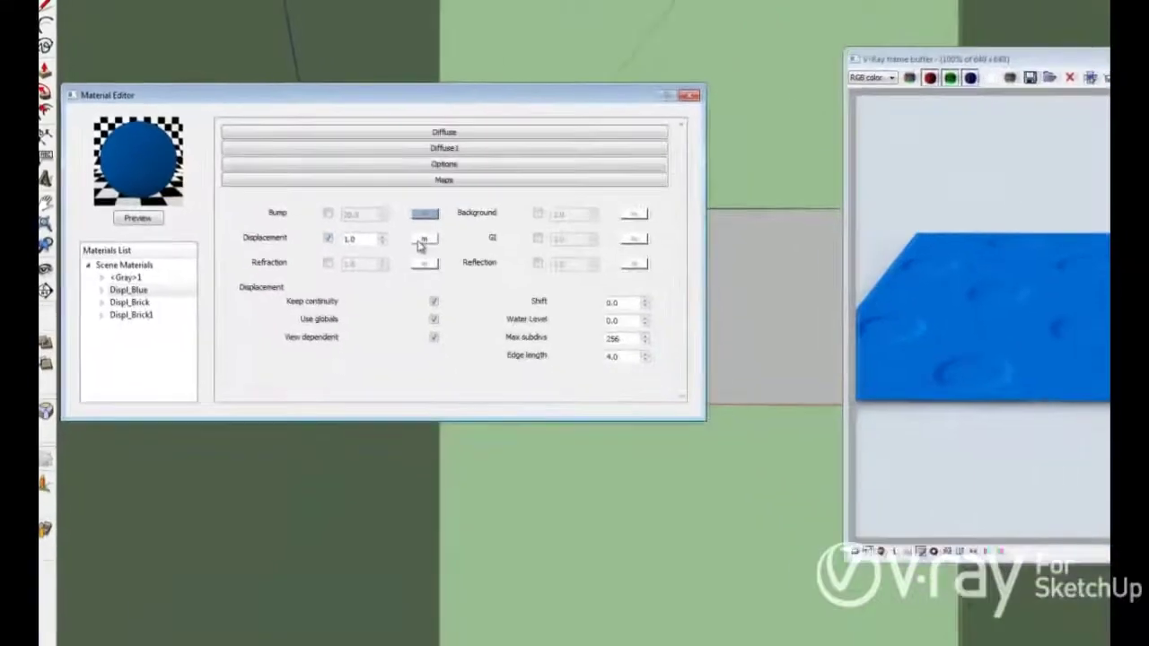
Step: Assign a TexBitmap texture using hollows2.jpg as the Displacement map of Displ_Blue
click(422, 241)
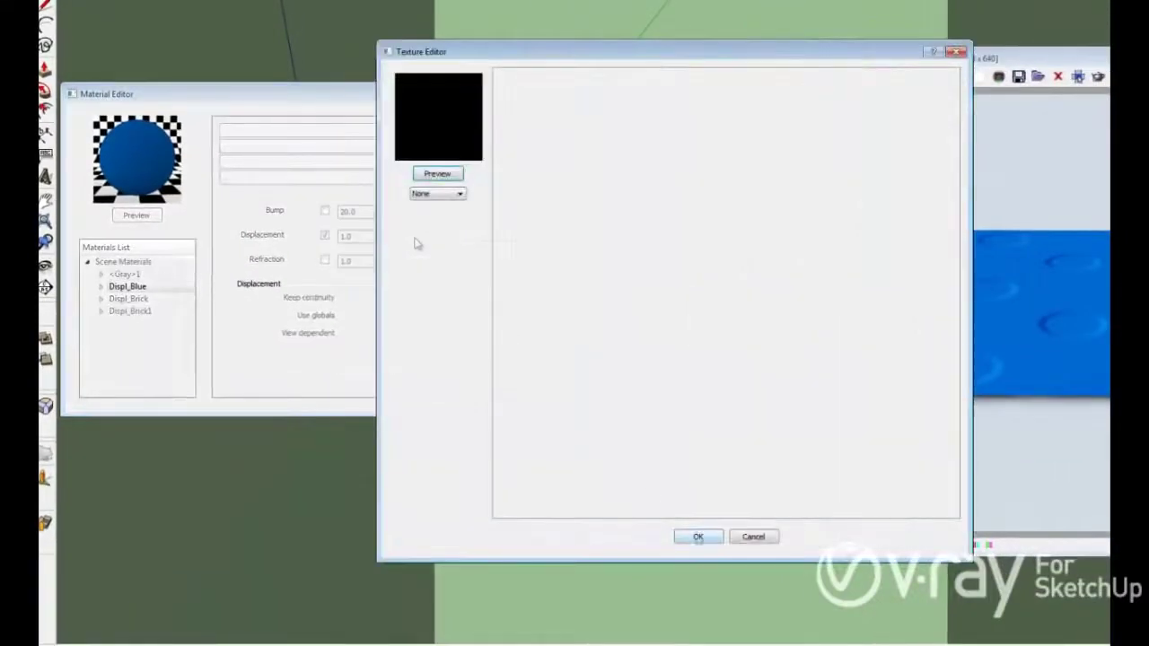
click(438, 196)
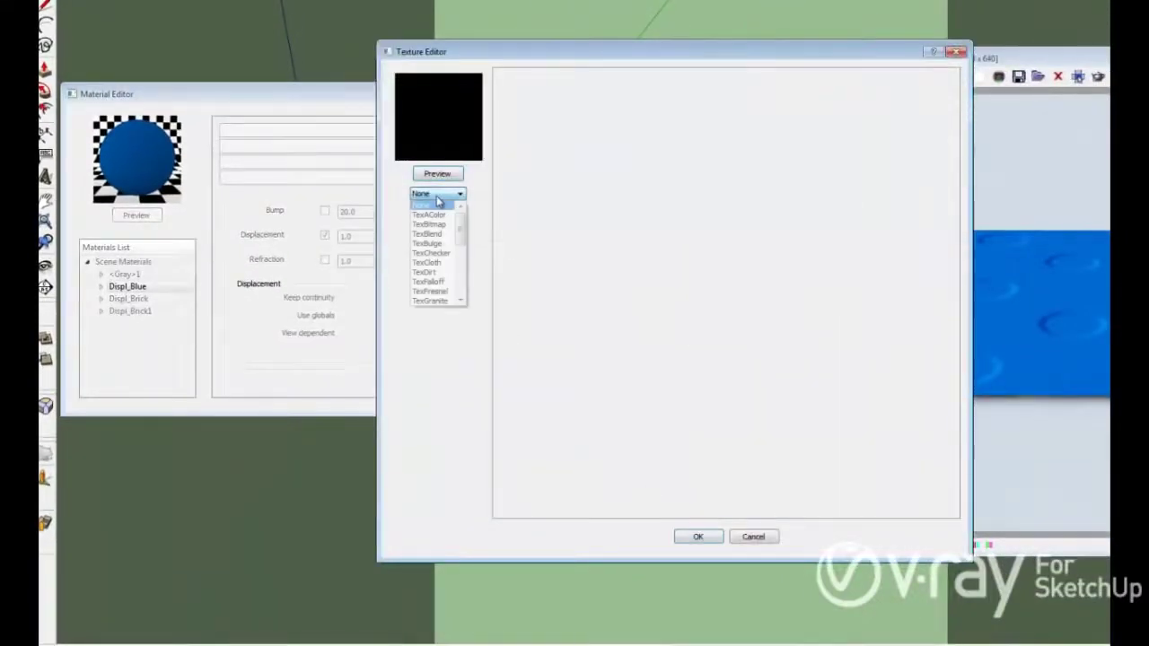
click(436, 224)
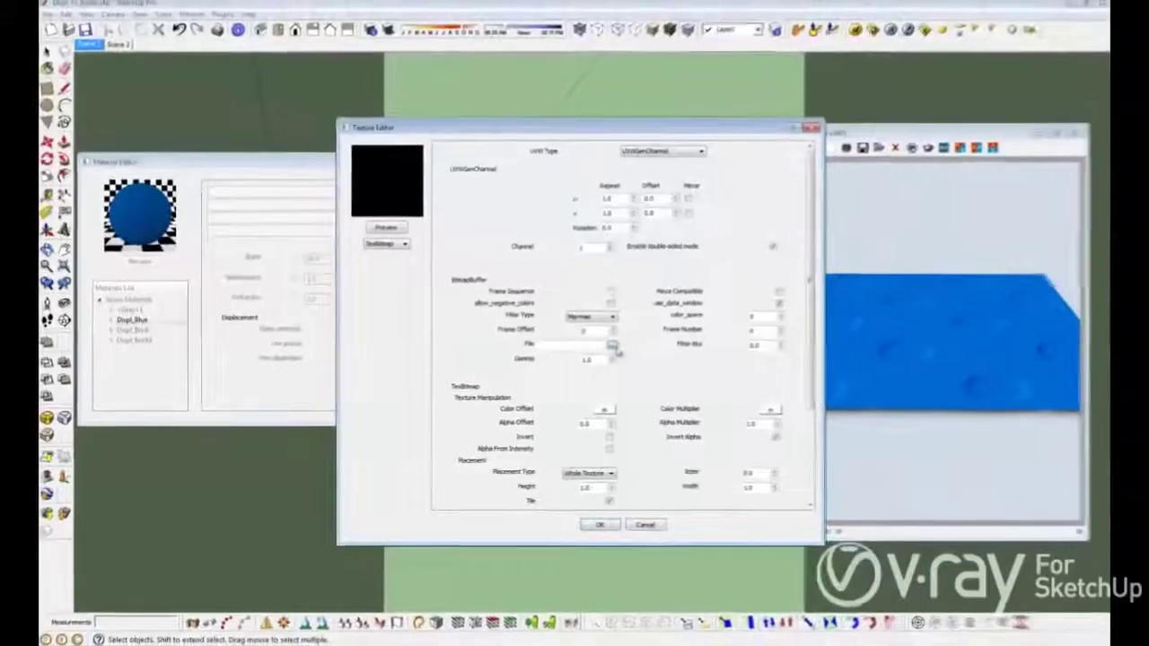
click(614, 346)
click(949, 231)
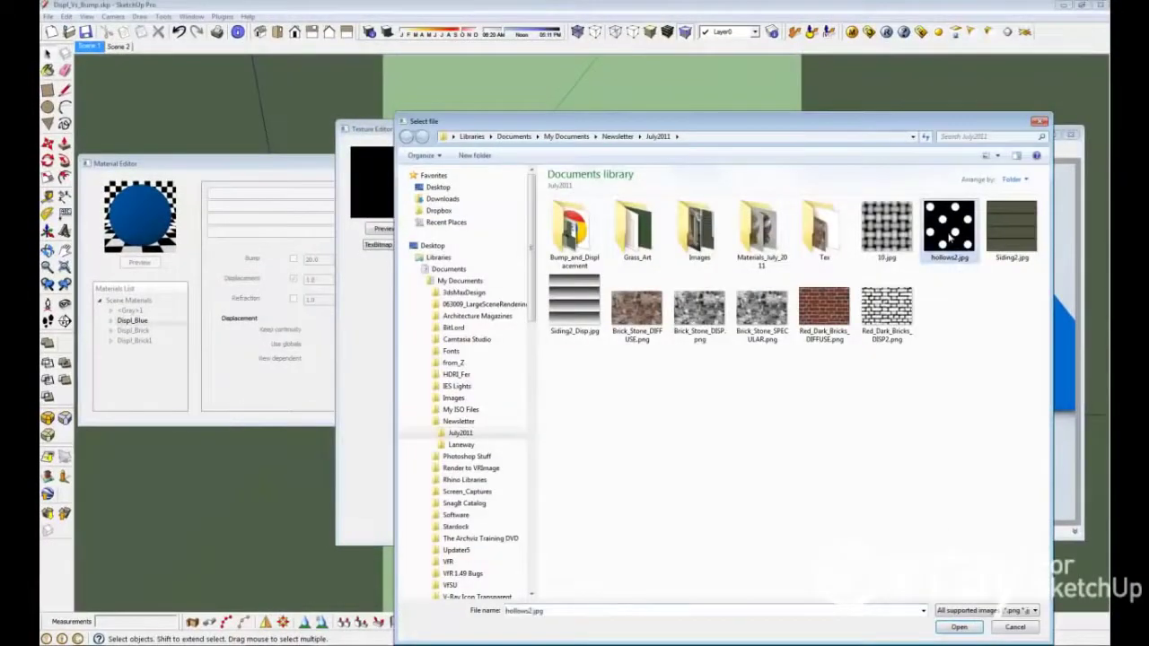
click(959, 627)
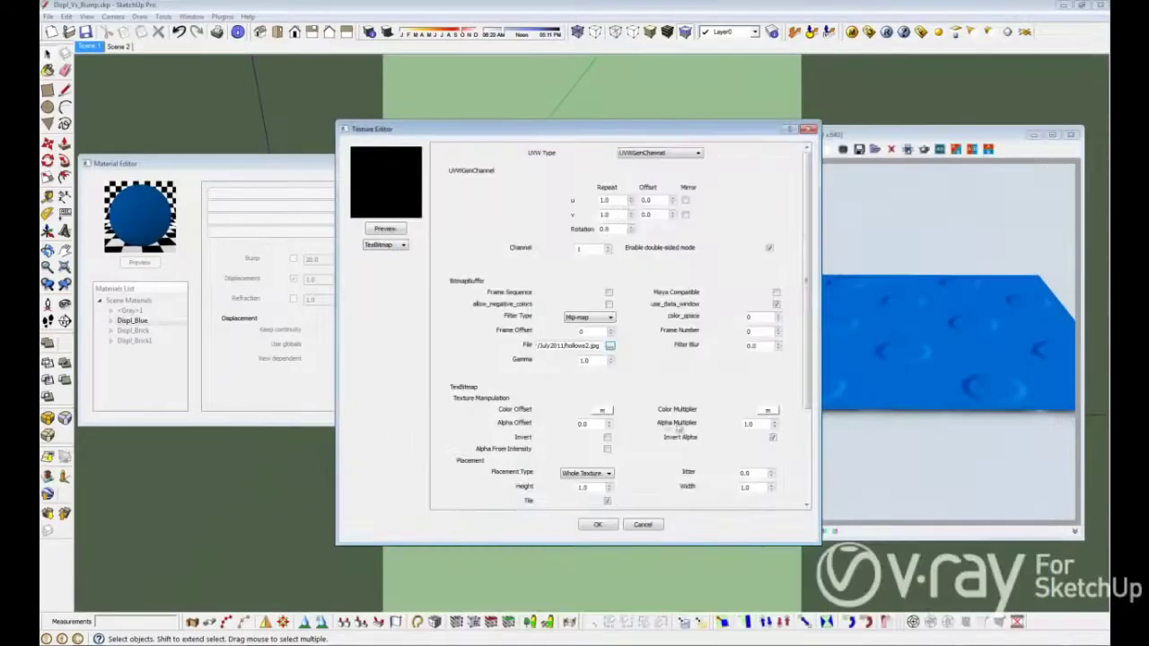
click(597, 524)
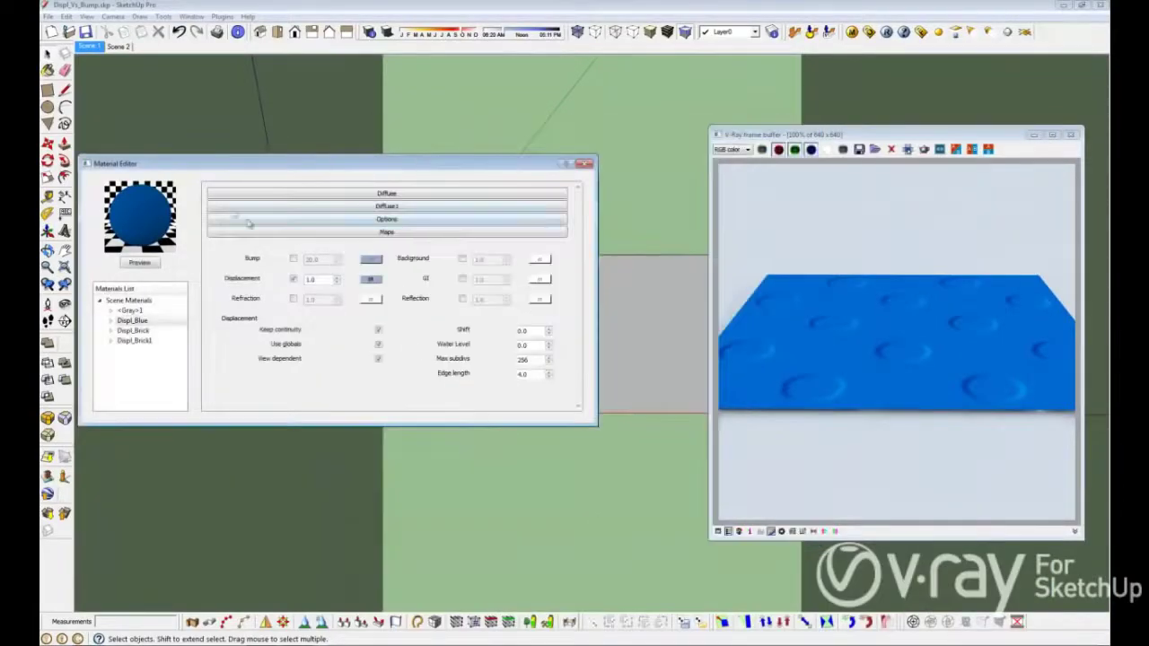
Step: Render the scene with the displacement map and examine the raised shapes on the plane up close
click(887, 32)
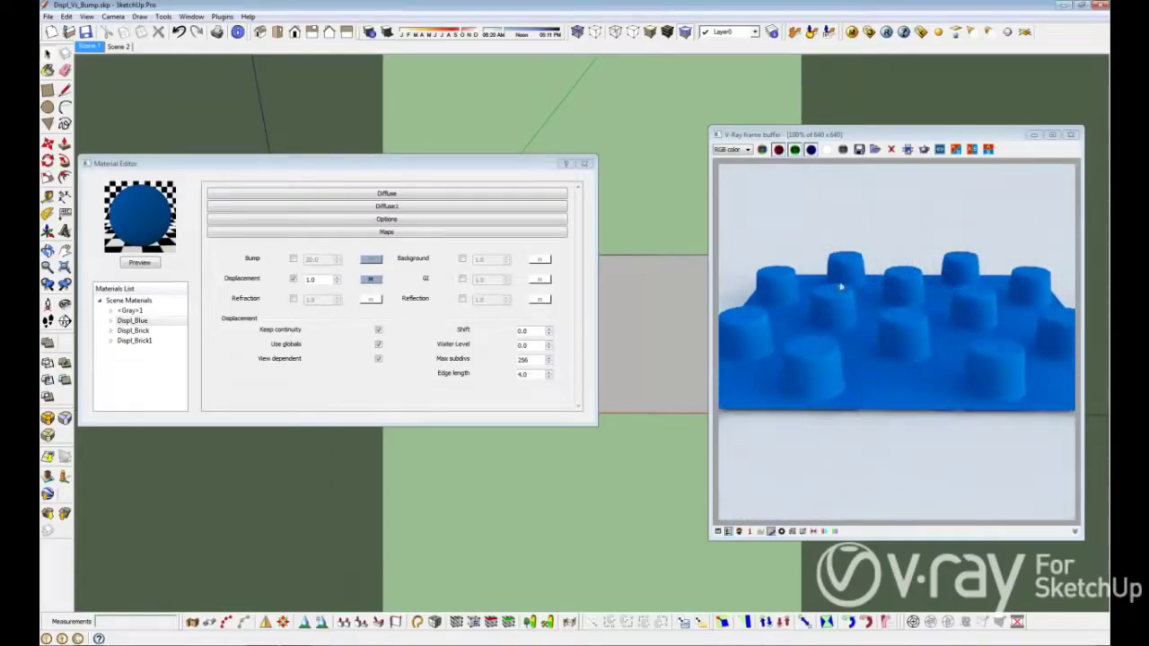
scroll(859, 273, up, 2)
scroll(859, 272, up, 2)
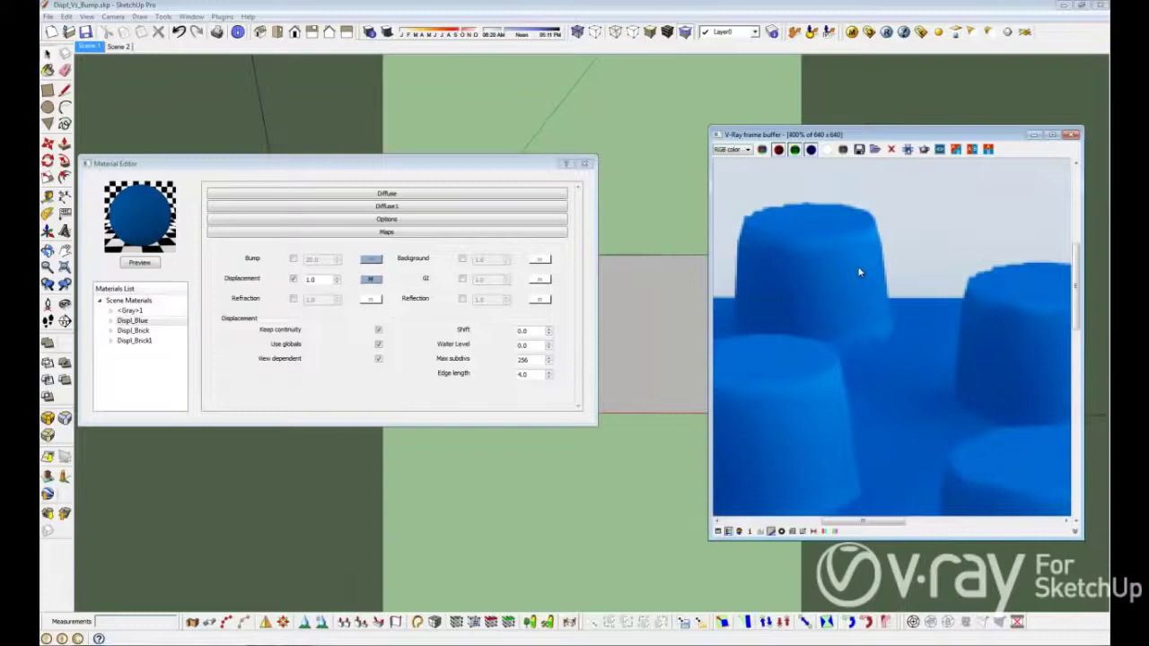
scroll(859, 272, down, 2)
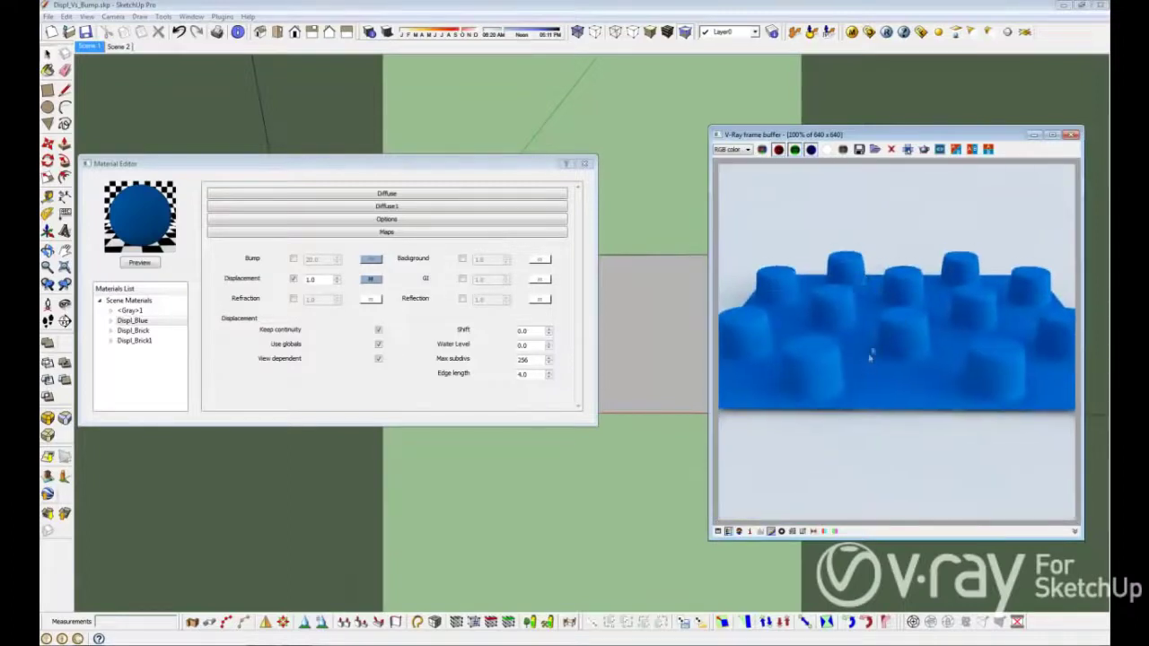
scroll(880, 341, up, 3)
scroll(880, 340, down, 2)
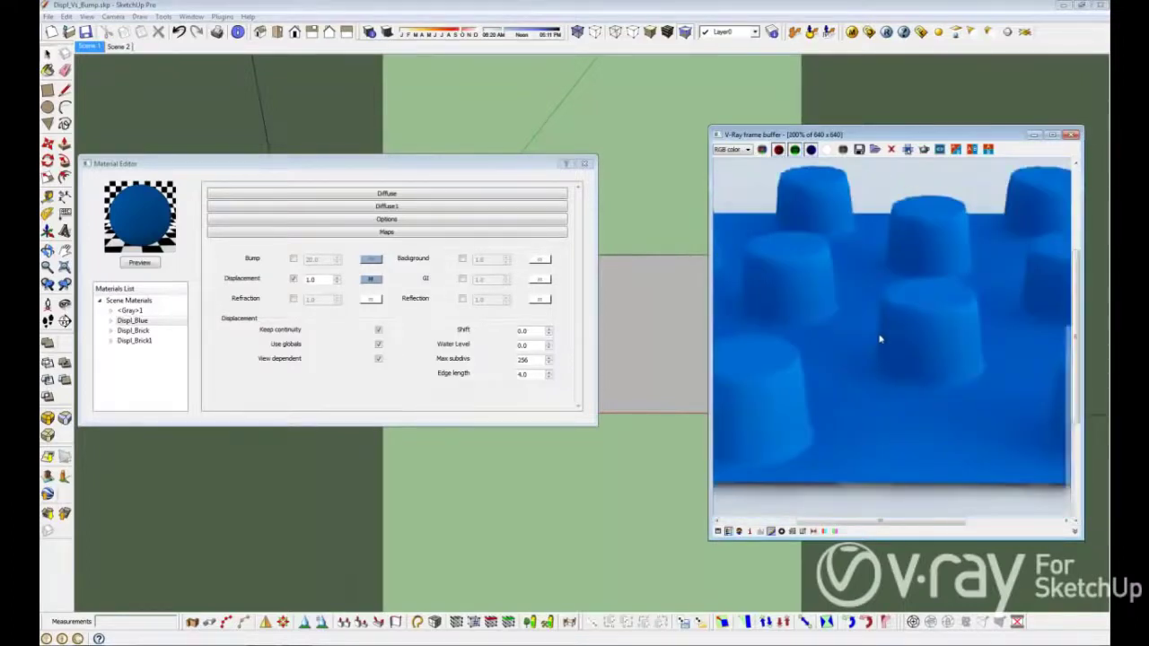
scroll(880, 340, down, 1)
middle_drag(857, 337, 863, 351)
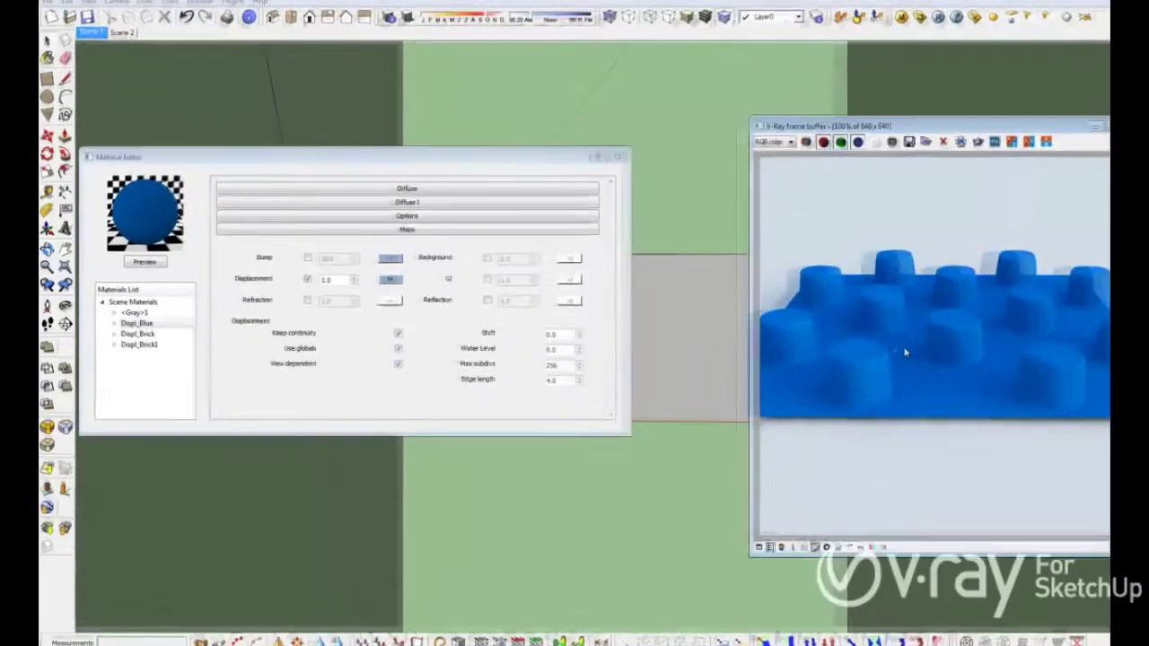
Step: Review the Displacement amount of Displ_Blue, the rendered raised shapes and the global Displacement settings in the V-Ray options
double_click(328, 281)
text(8.0)
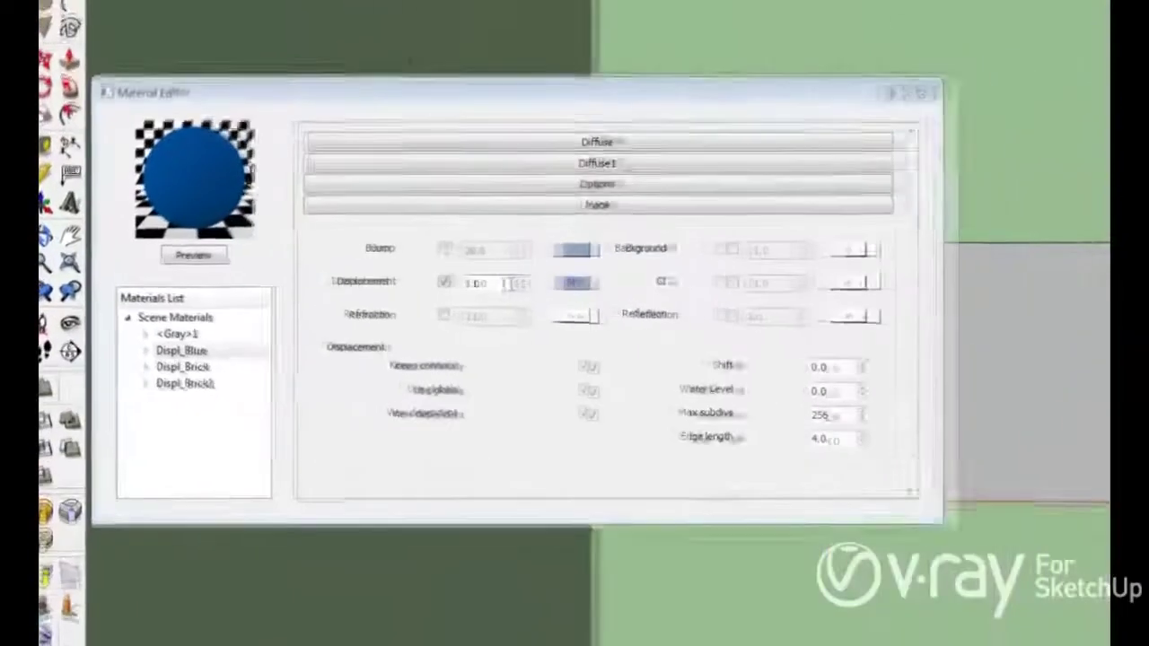
double_click(503, 283)
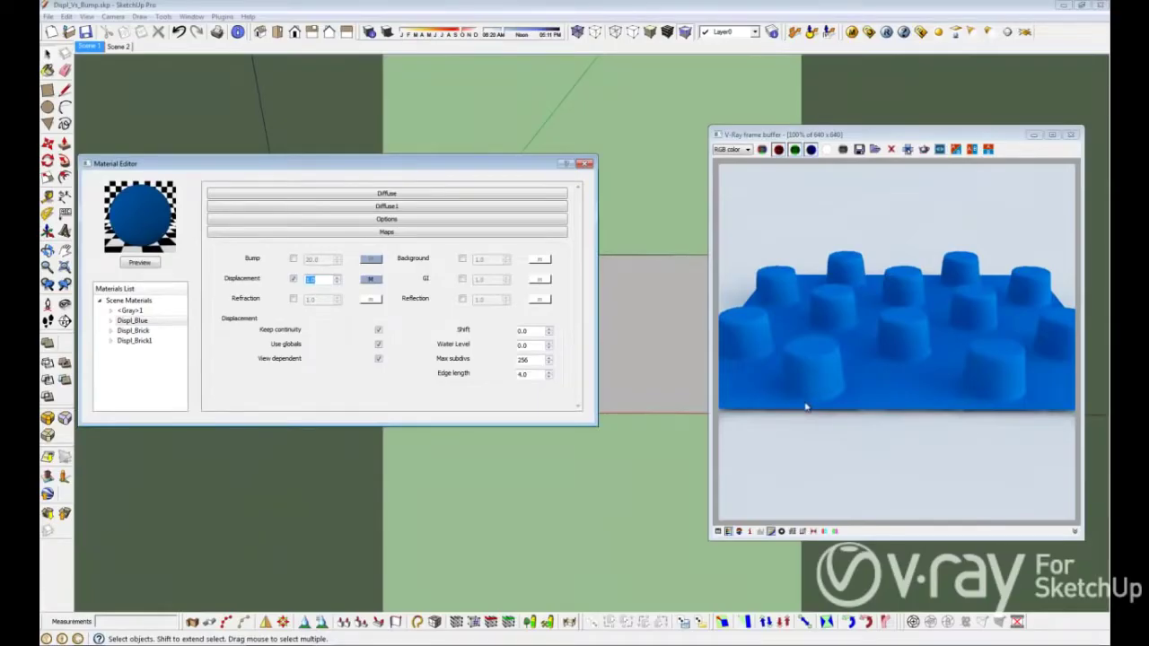
click(679, 308)
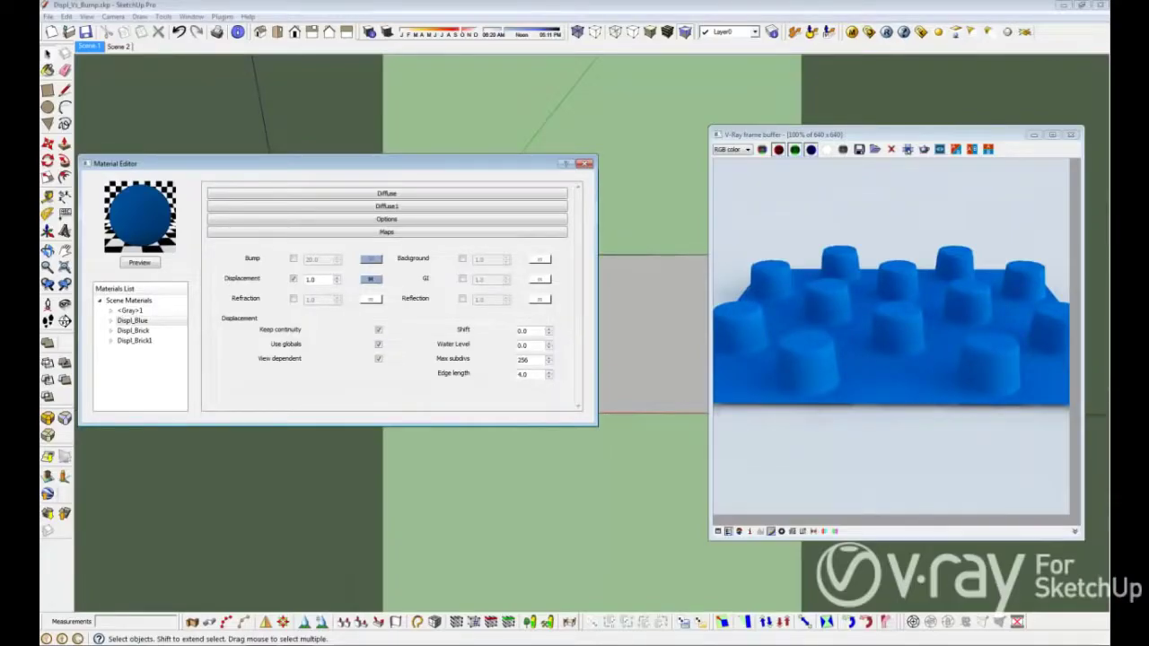
click(869, 32)
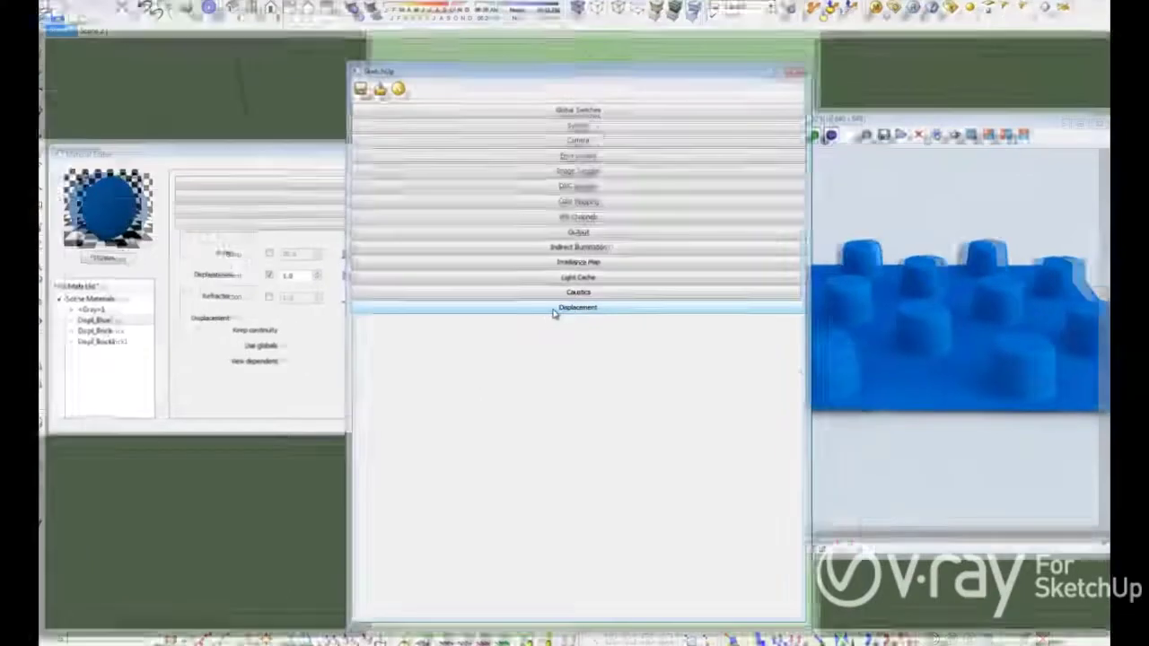
click(542, 310)
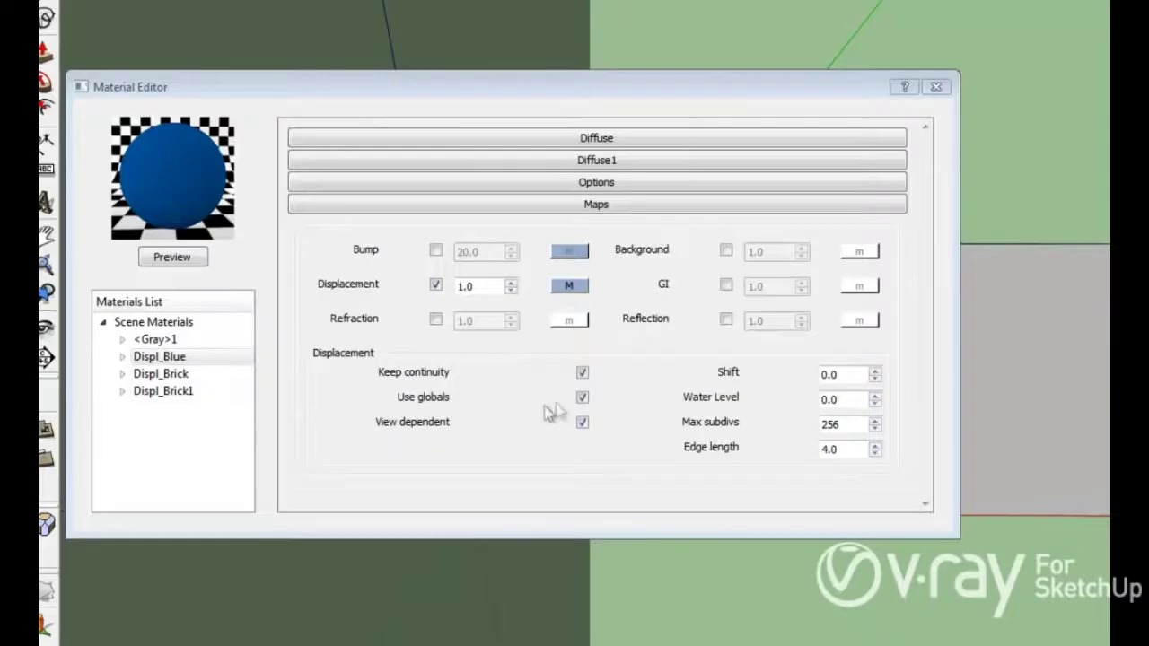
Step: Turn off Use globals for the displacement of Displ_Blue and examine the edges of a rendered raised shape up close
click(582, 399)
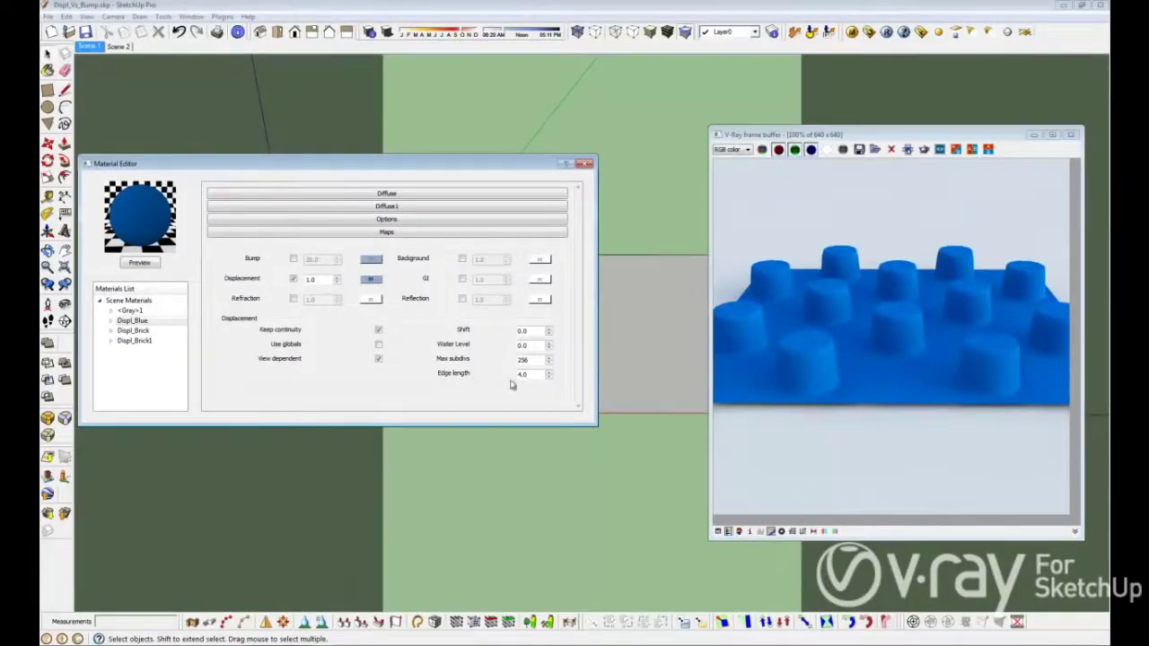
click(836, 266)
scroll(837, 267, up, 3)
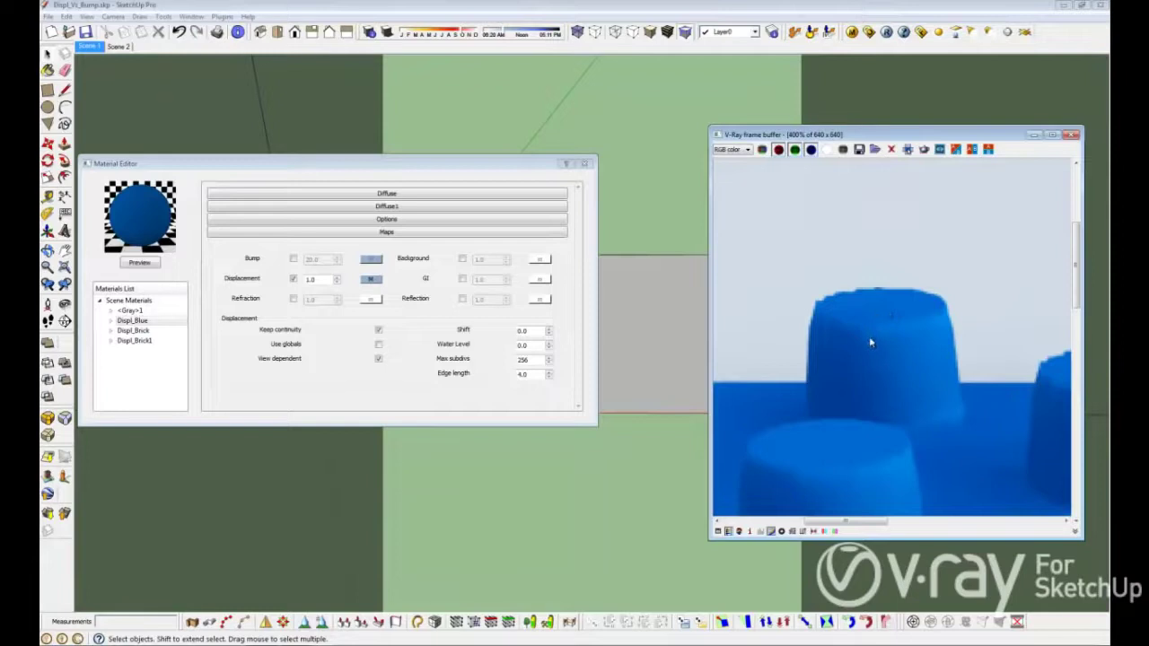
scroll(870, 342, down, 3)
Step: Set the displacement Edge length of Displ_Blue to 2 and render the scene again, examining the raised shapes up close
double_click(524, 374)
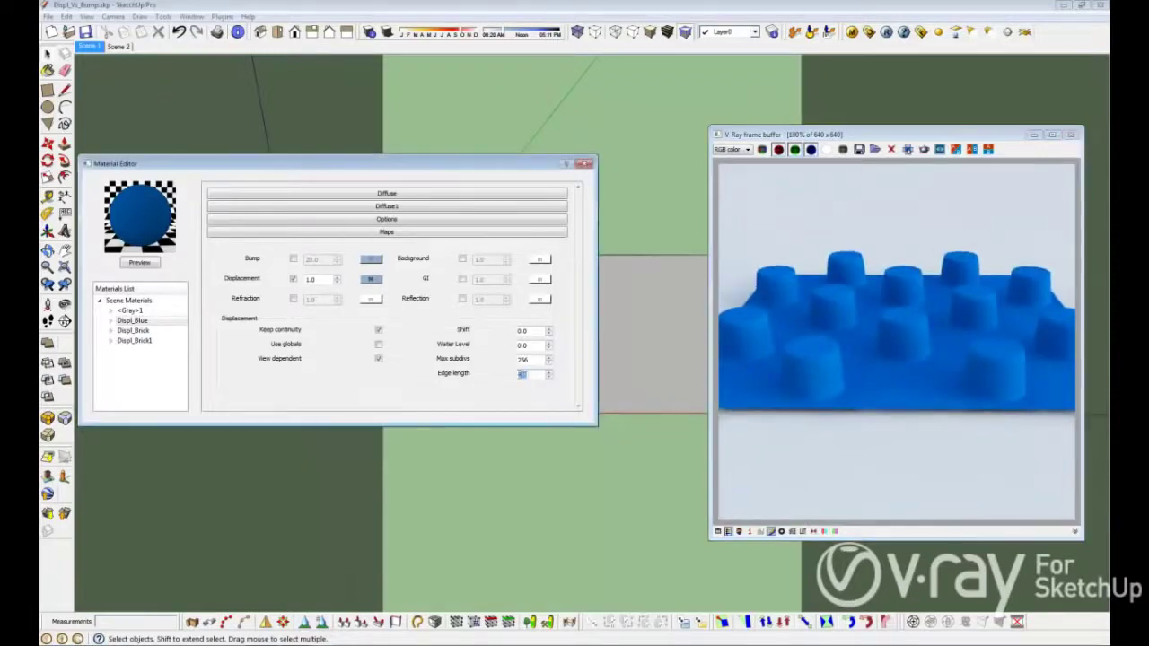
text(2)
click(888, 37)
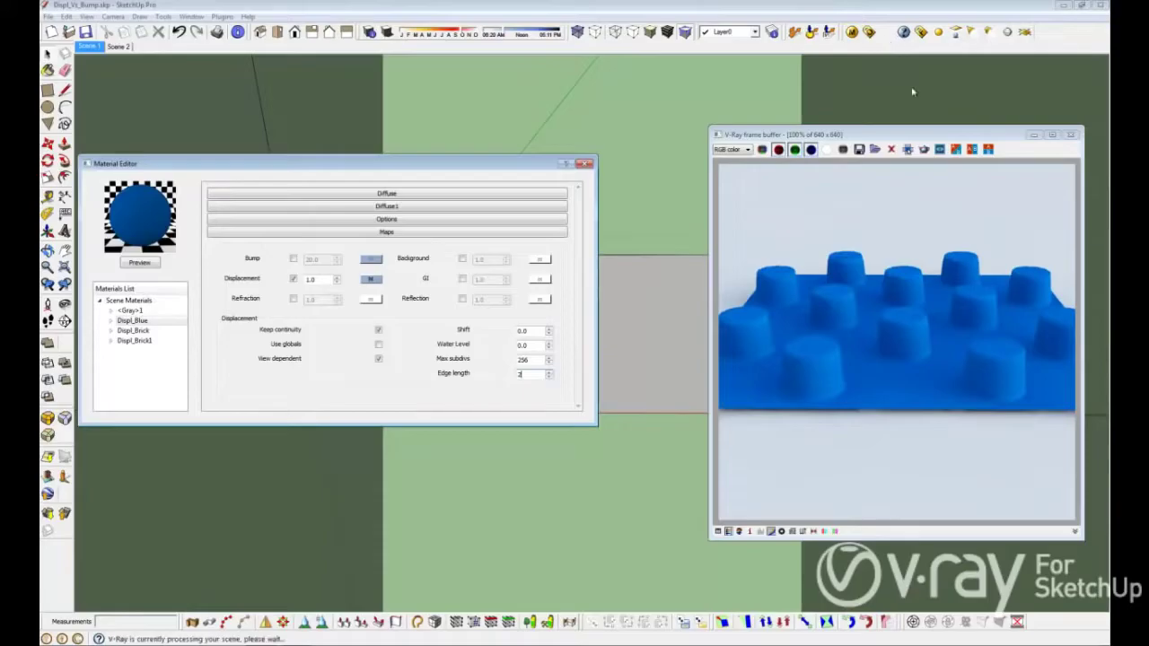
click(853, 269)
scroll(853, 268, up, 3)
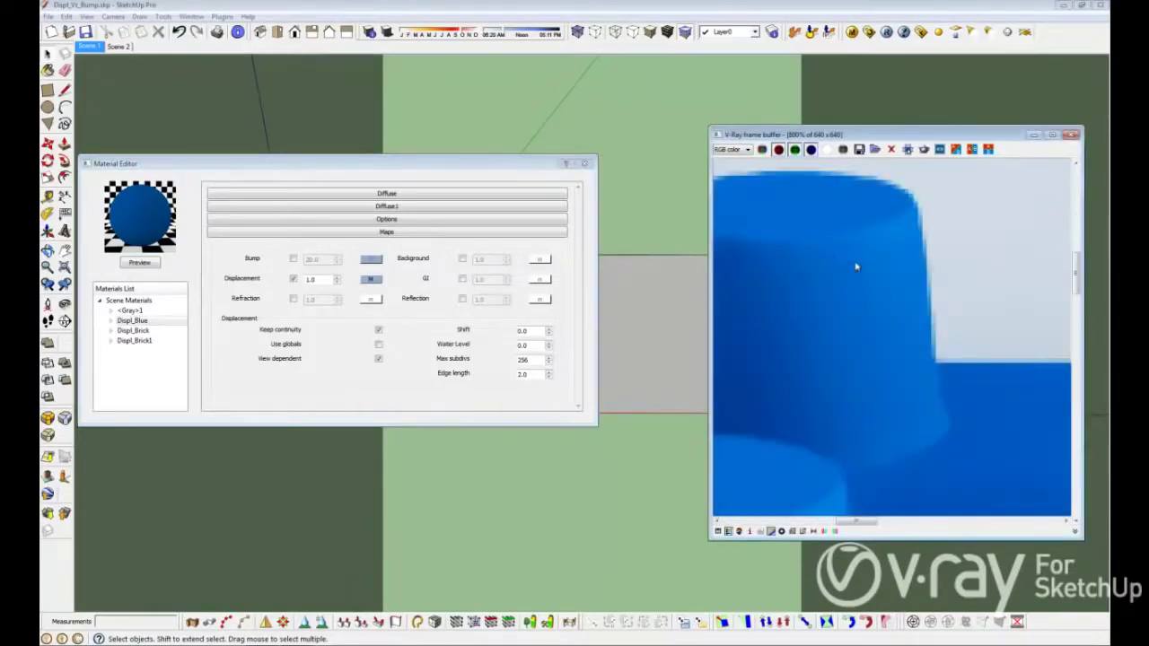
scroll(855, 267, down, 1)
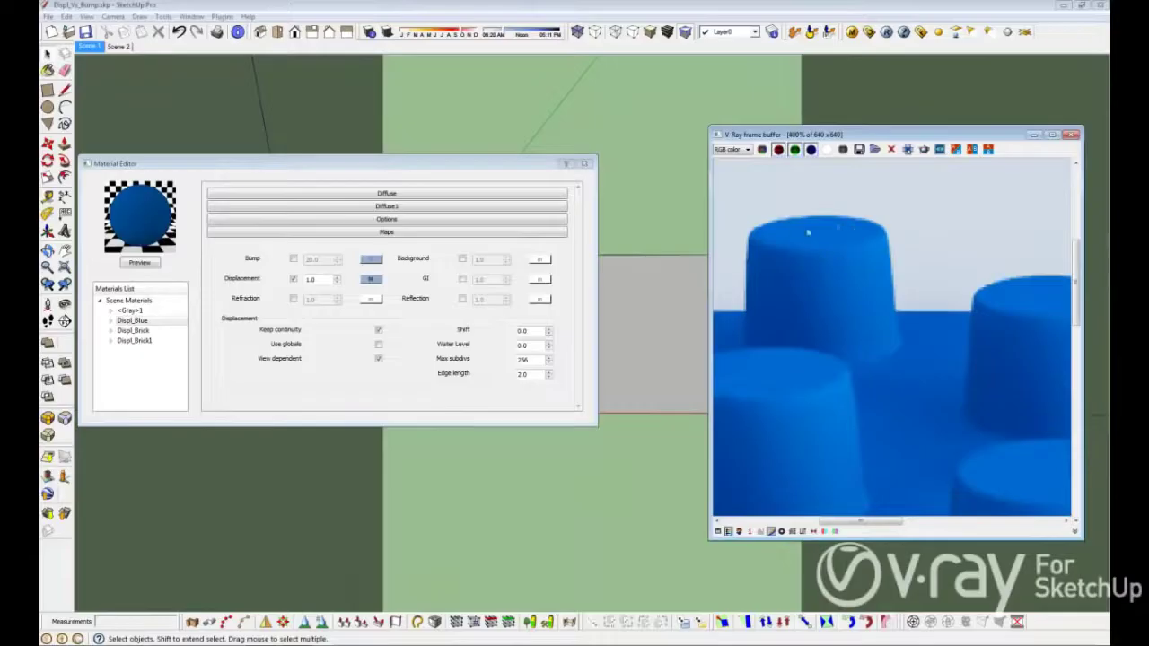
scroll(845, 285, down, 3)
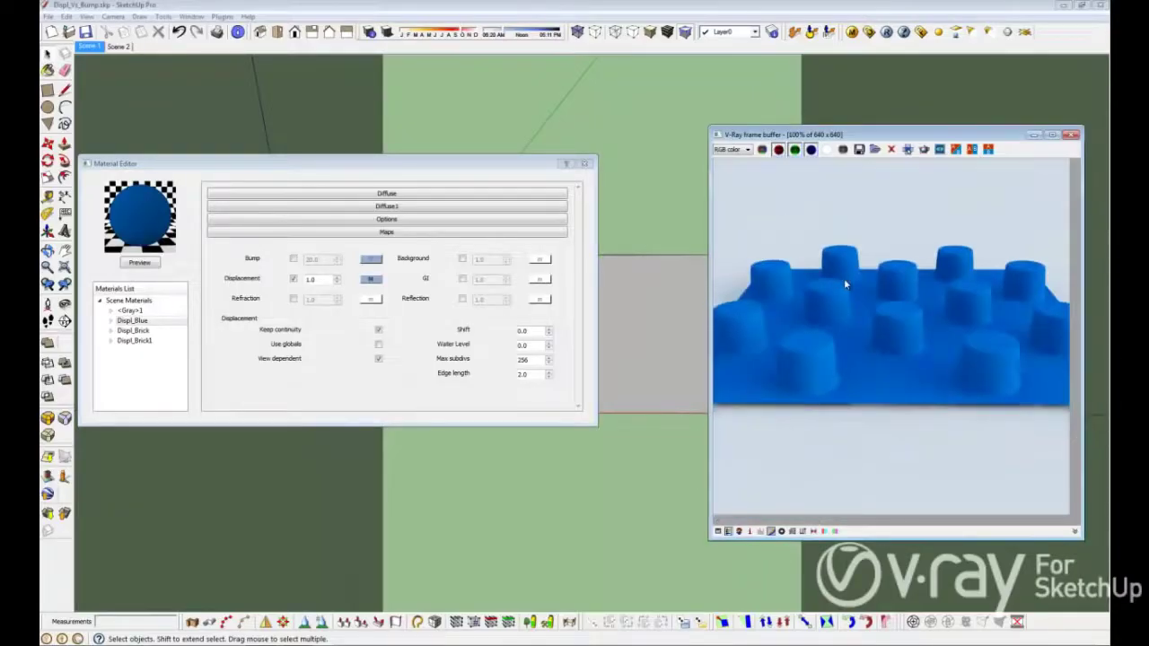
Step: Switch to Scene 2 and, for the Displ_Brick material, disable the Displacement map and enable the Bump map
click(126, 48)
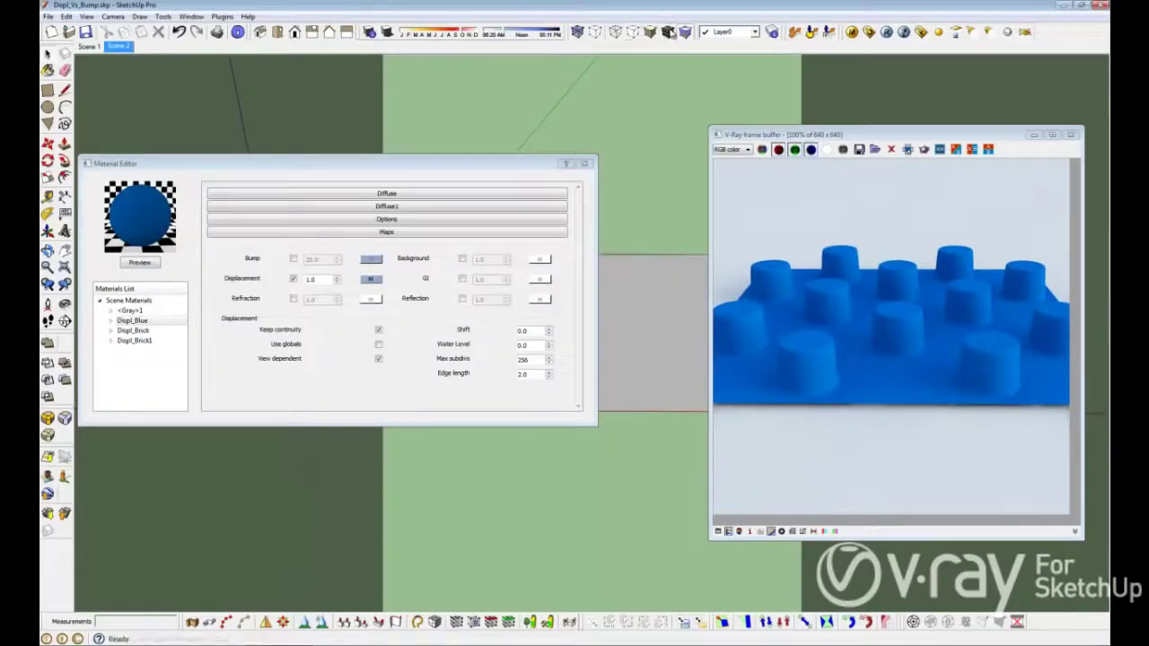
click(134, 332)
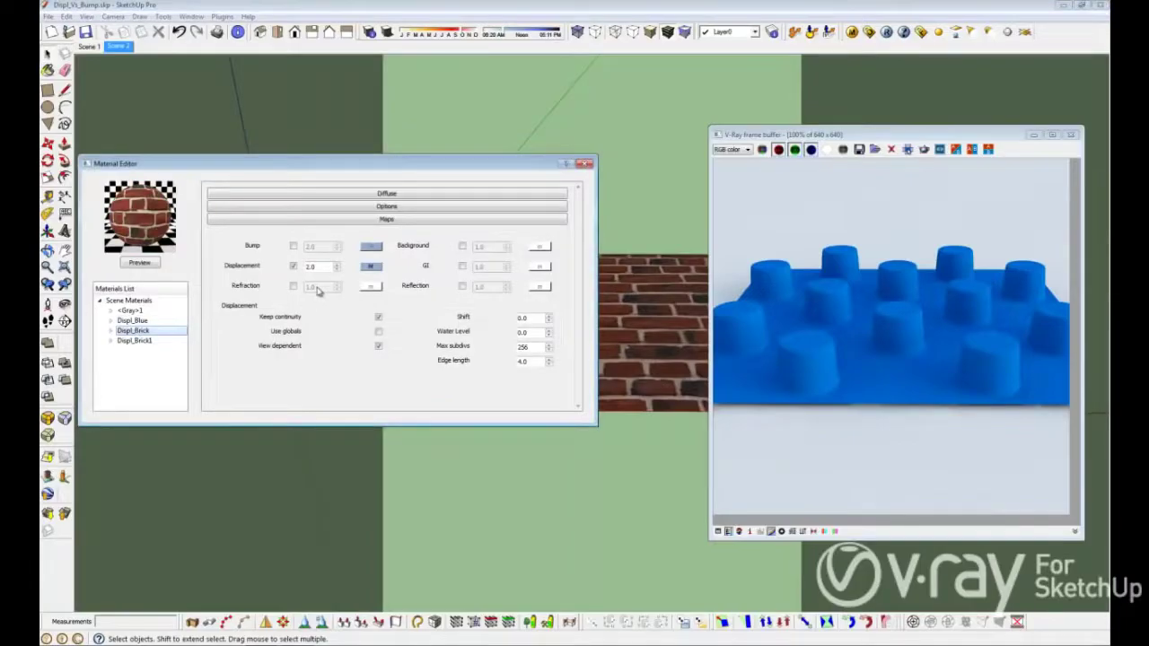
click(294, 266)
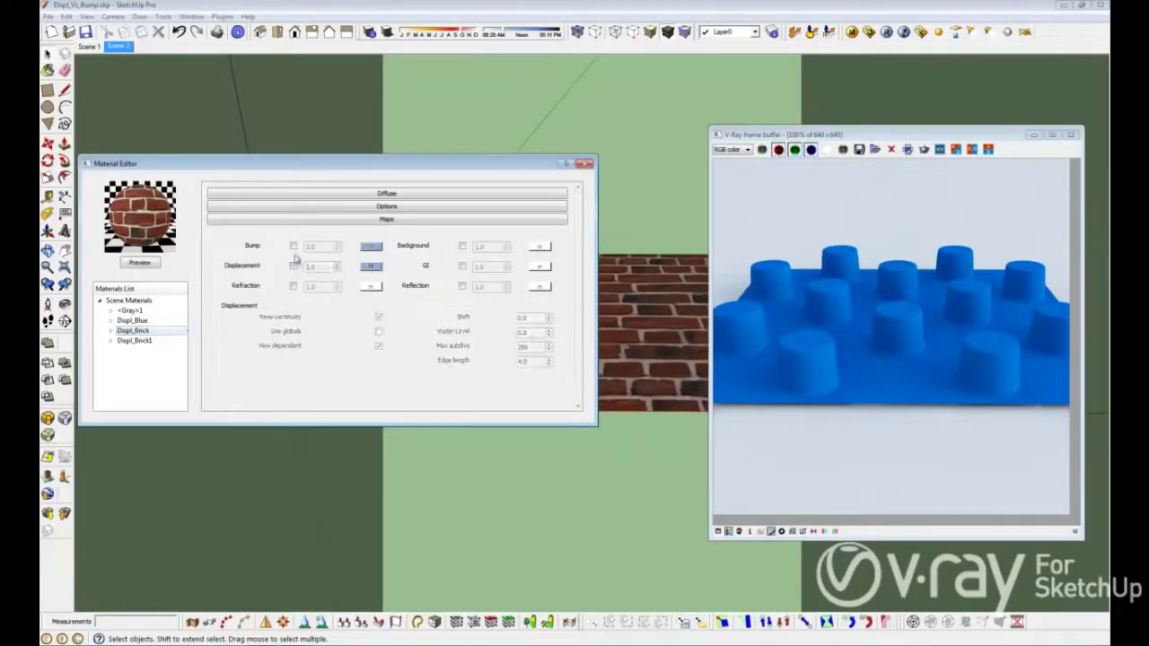
click(293, 246)
Step: Assign a TexBitmap texture using Red_Dark_Bricks_DISP2.png as the Bump map of Displ_Brick and render the brick plane
click(371, 246)
click(385, 245)
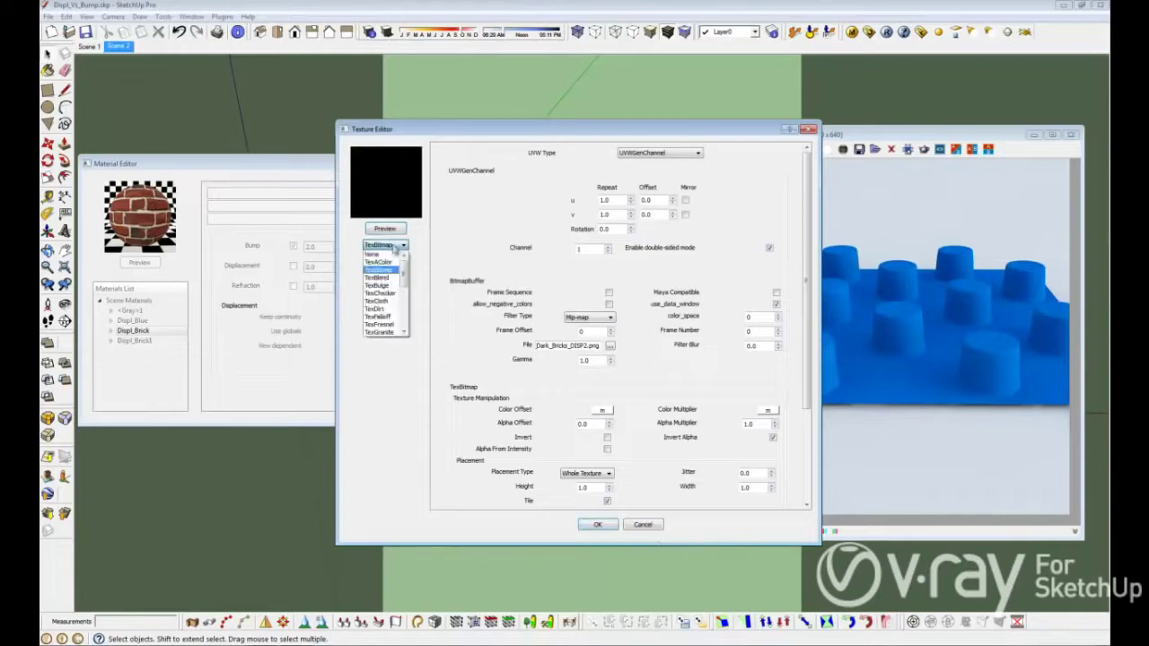
click(387, 269)
click(610, 345)
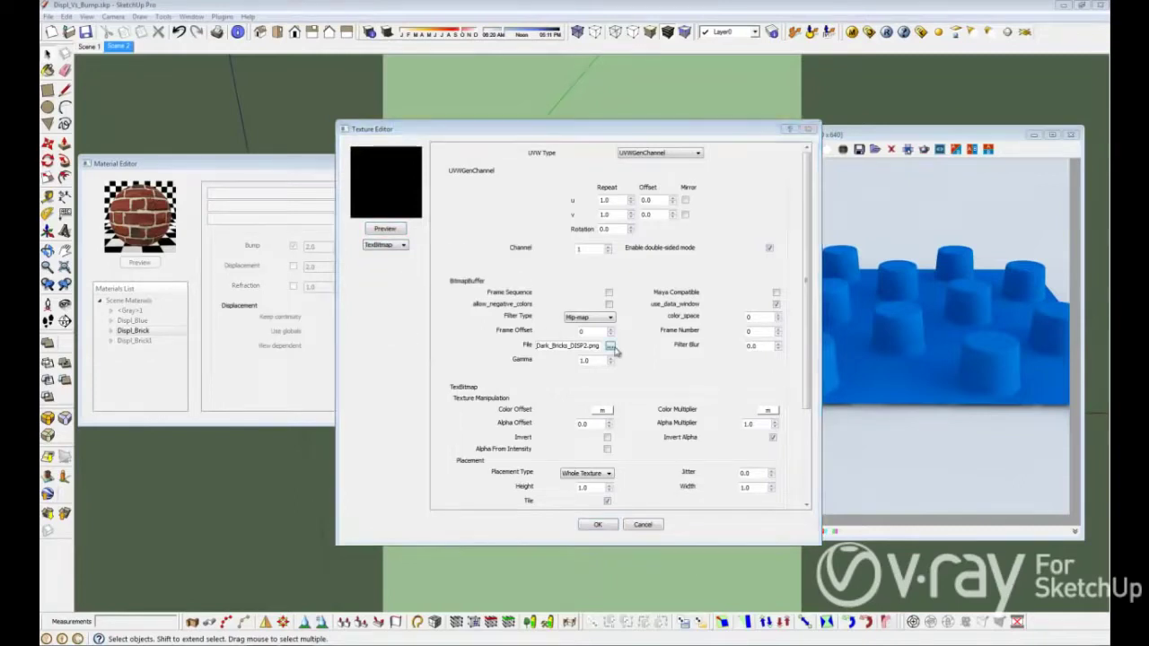
click(879, 318)
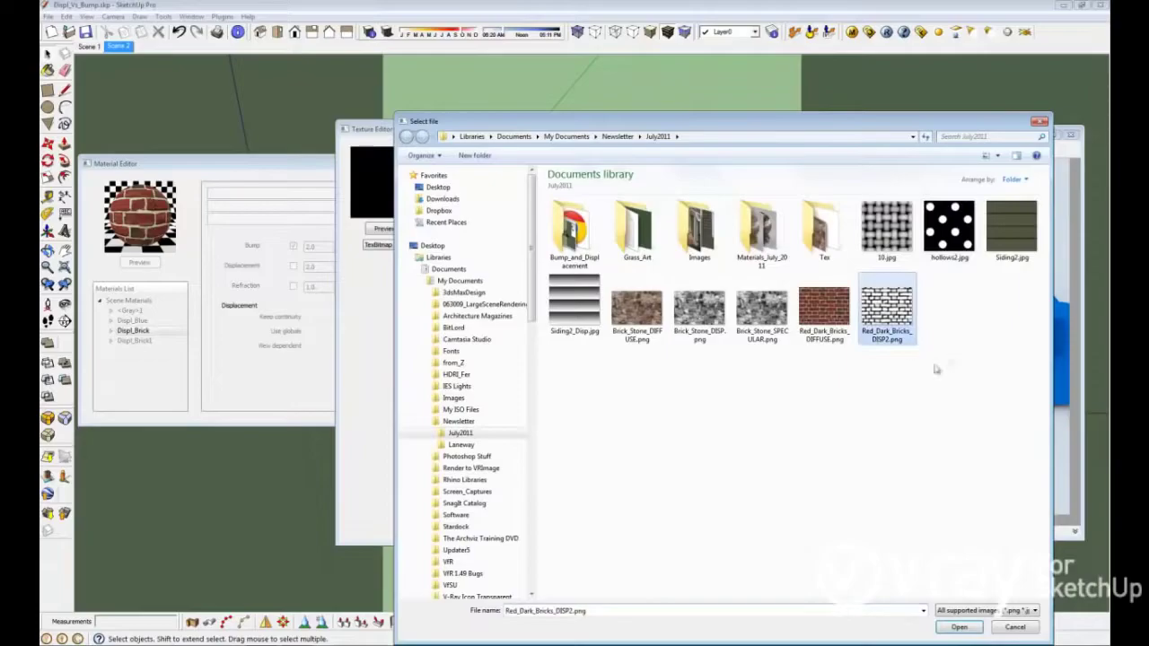
click(961, 629)
click(598, 525)
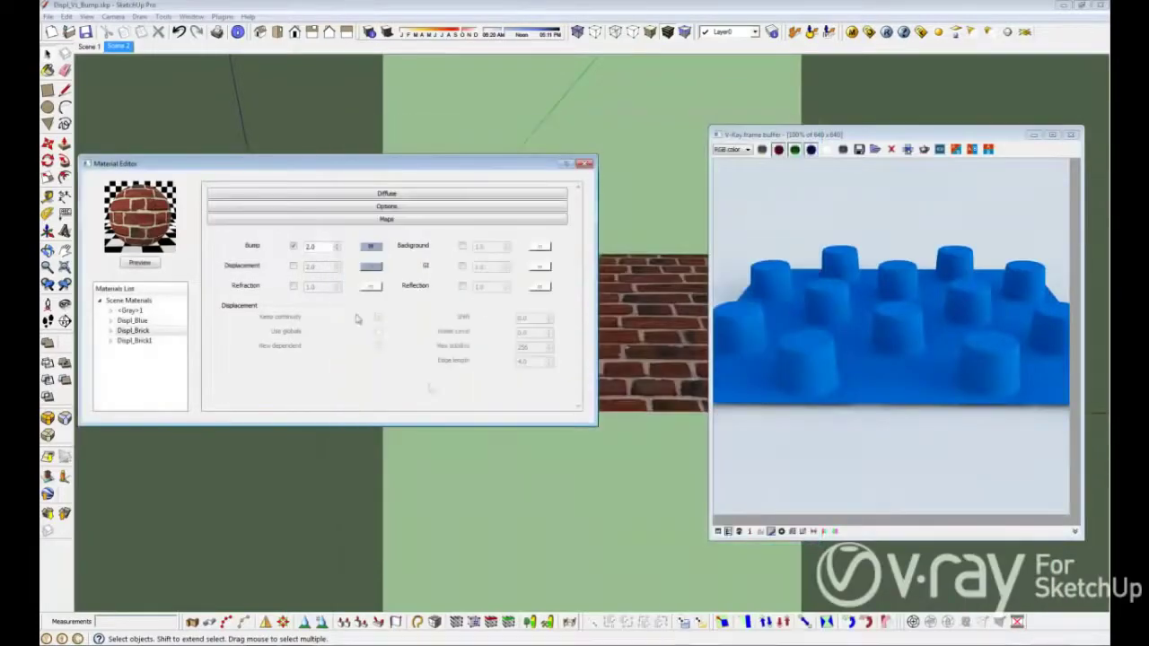
click(886, 32)
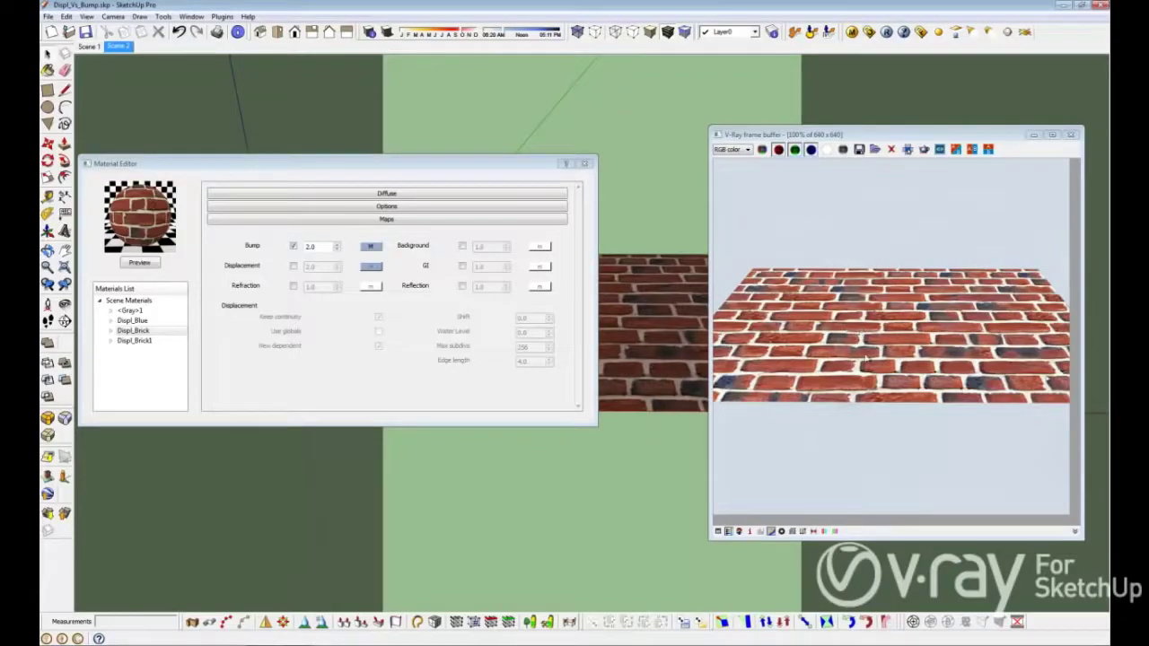
Step: Disable the Bump map of Displ_Brick, enable its Displacement map, and render the scene, examining the bricks up close
click(293, 247)
click(293, 266)
click(887, 36)
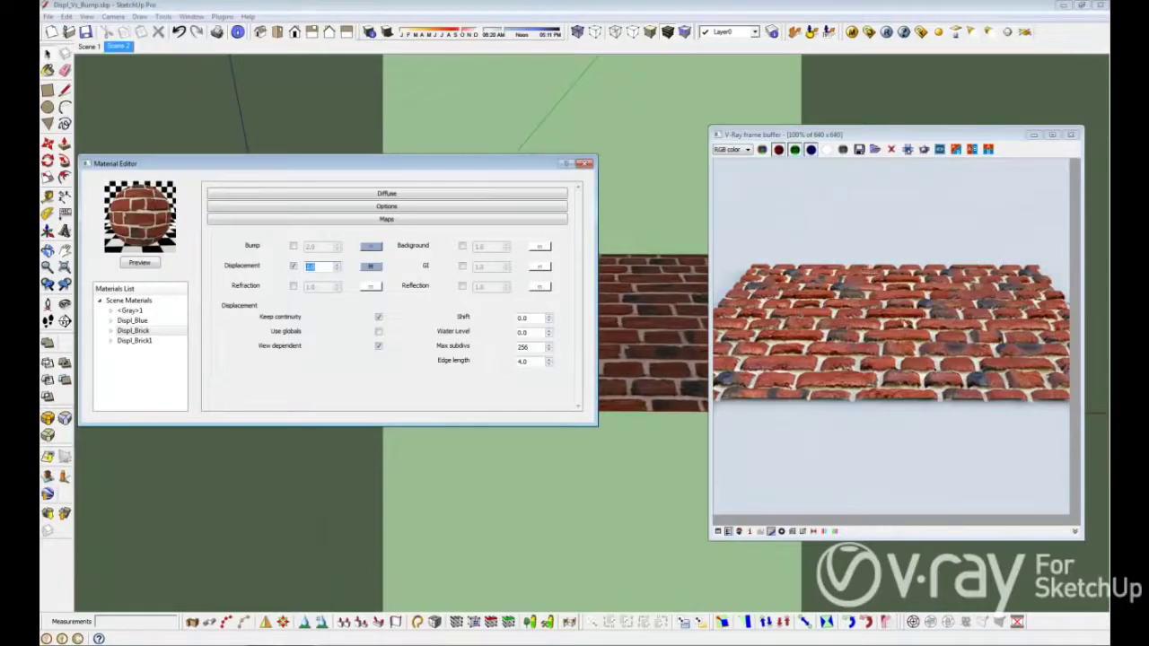
key(Return)
scroll(877, 397, up, 1)
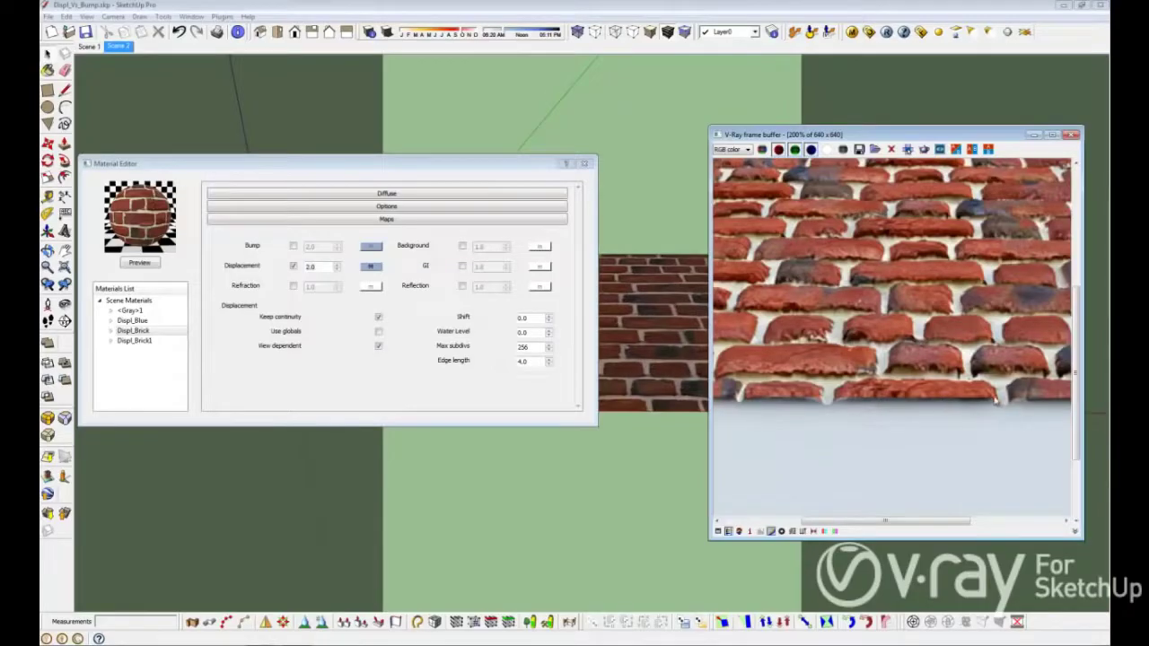
scroll(912, 383, down, 1)
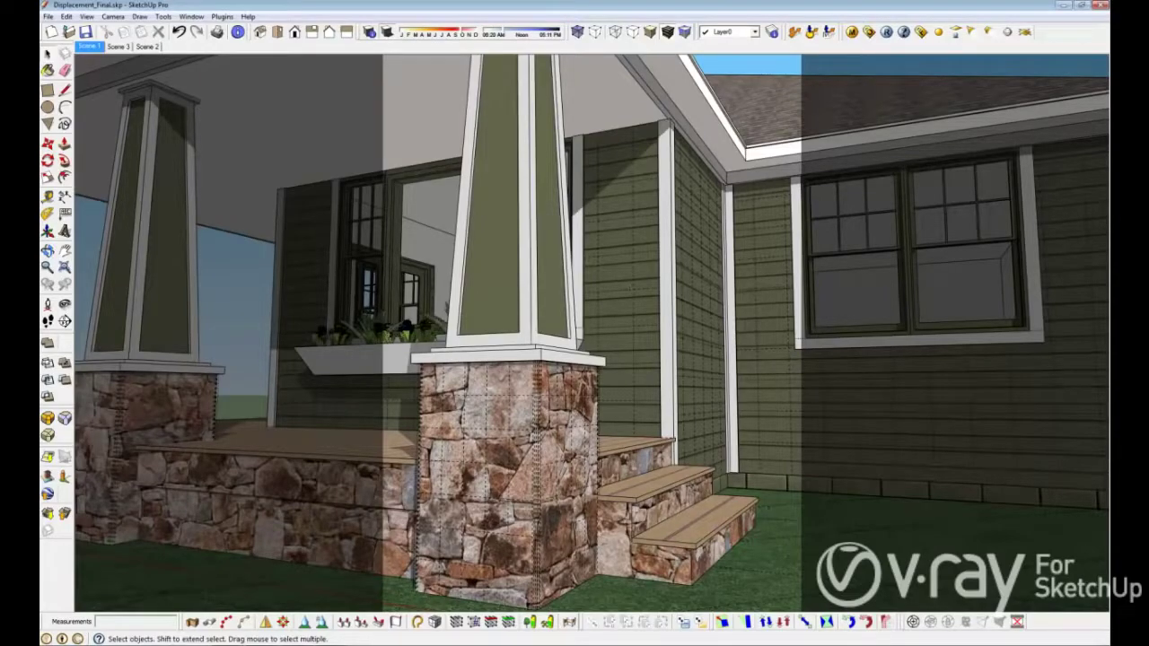
Step: In Displacement_Final.skp, review the displacement Edge length and Max subdivs of Round_Stone and render the porch scene
click(852, 32)
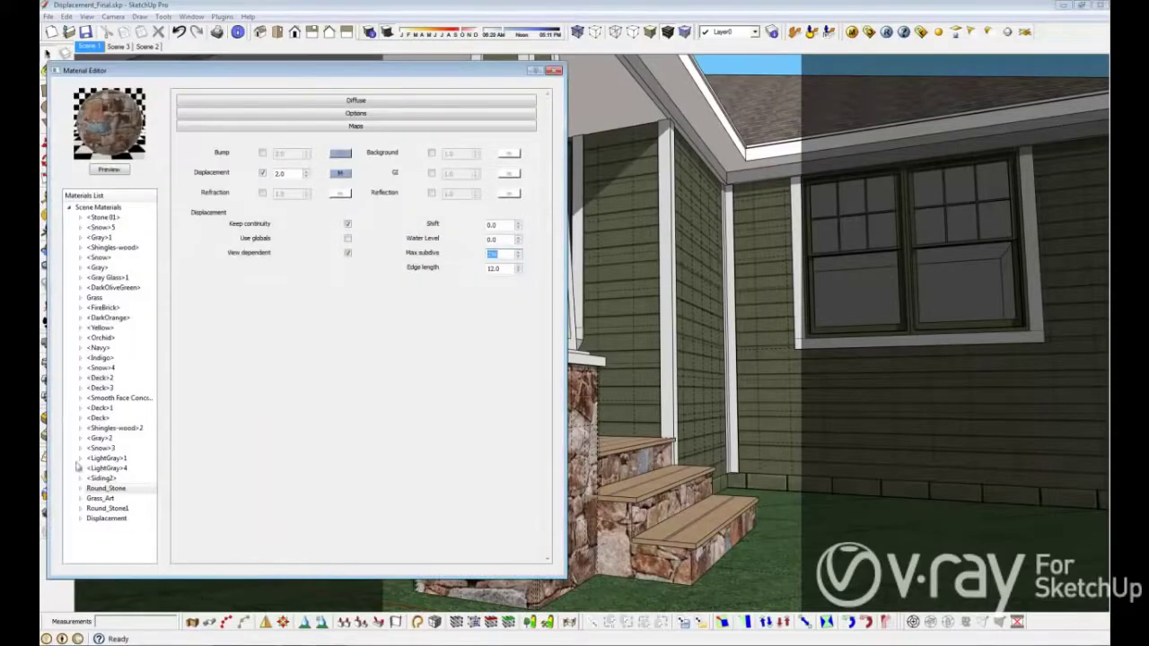
double_click(505, 266)
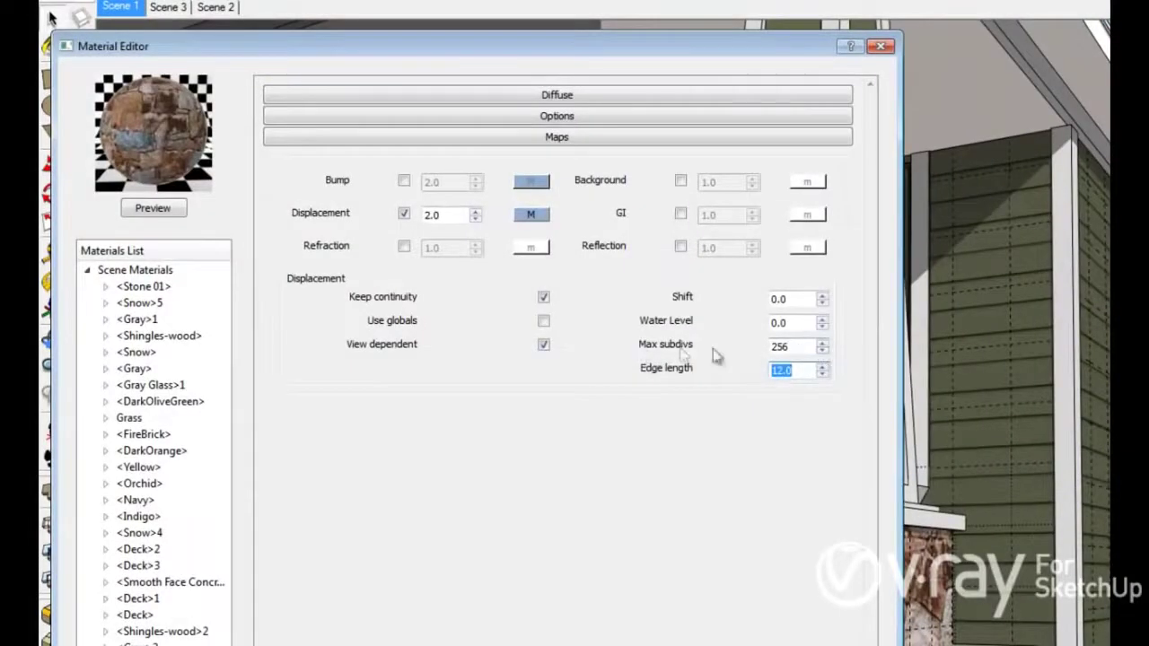
double_click(786, 347)
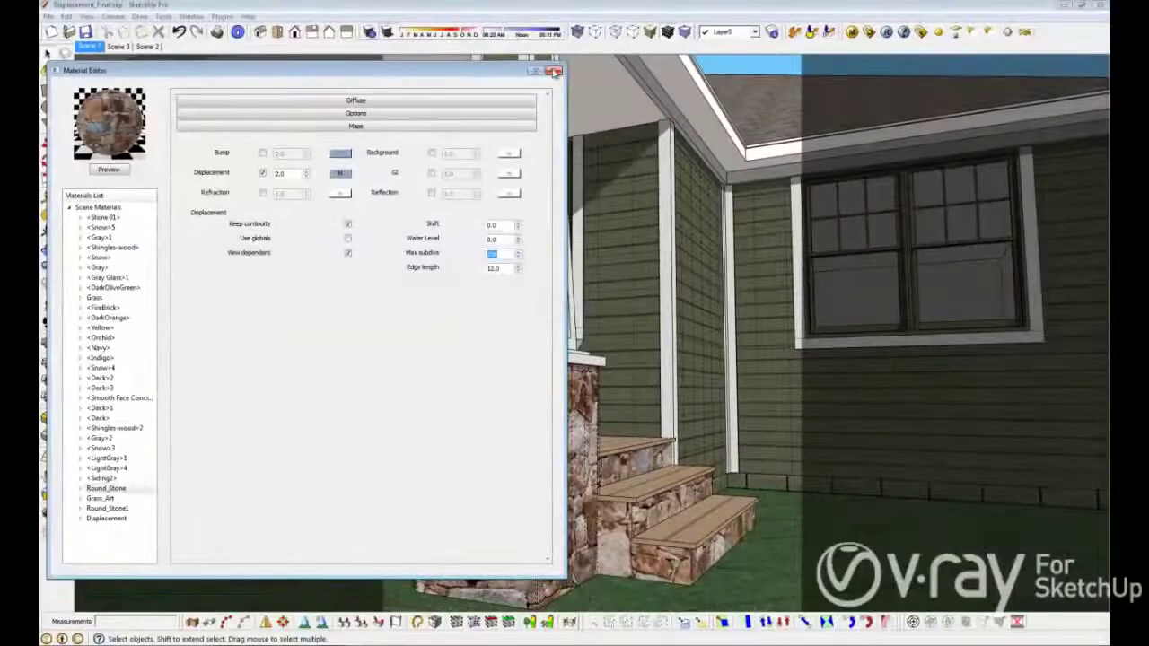
click(554, 71)
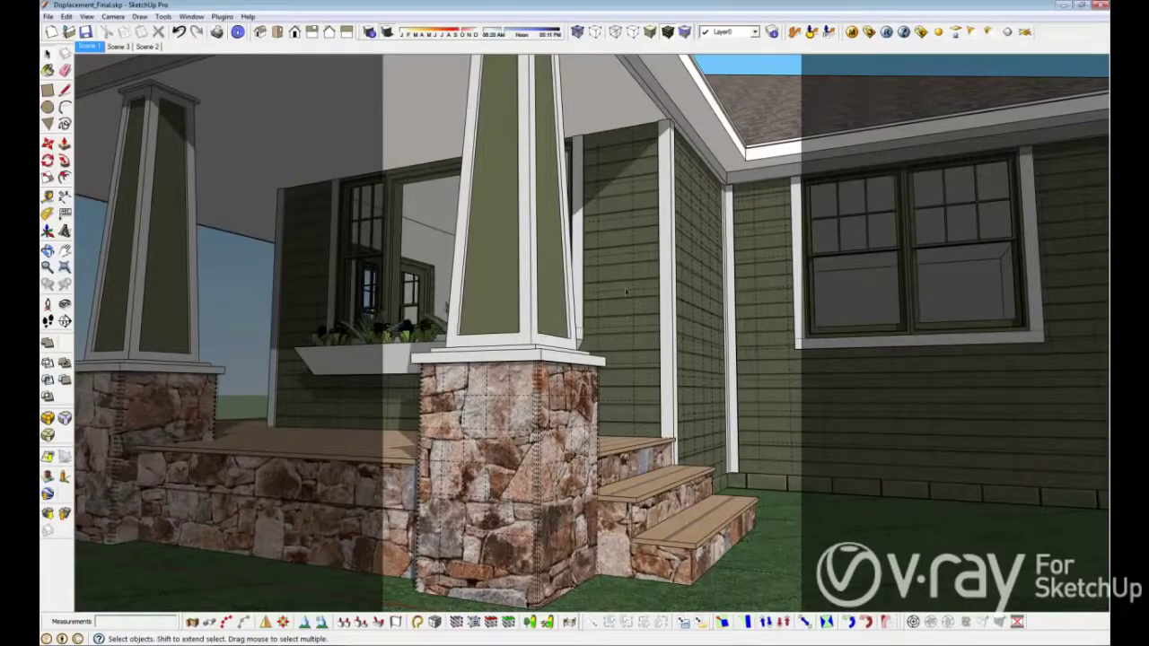
click(889, 34)
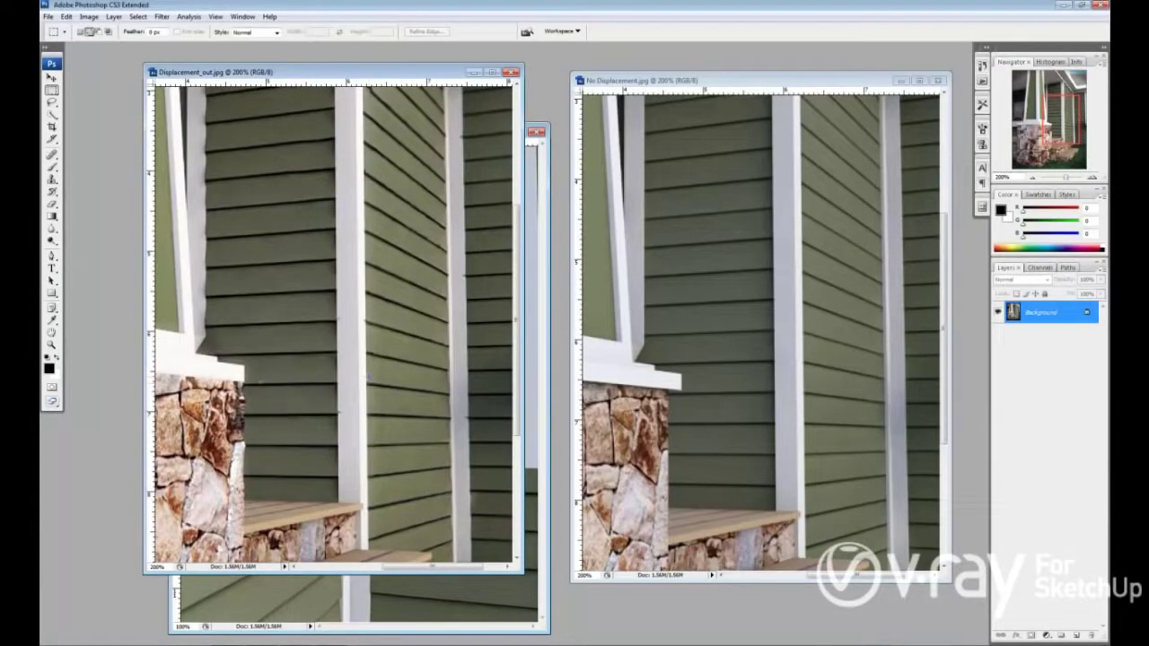
Step: In Photoshop, bring Displacement_Corner.jpg forward to compare its siding corner with No Displacement.jpg
click(52, 77)
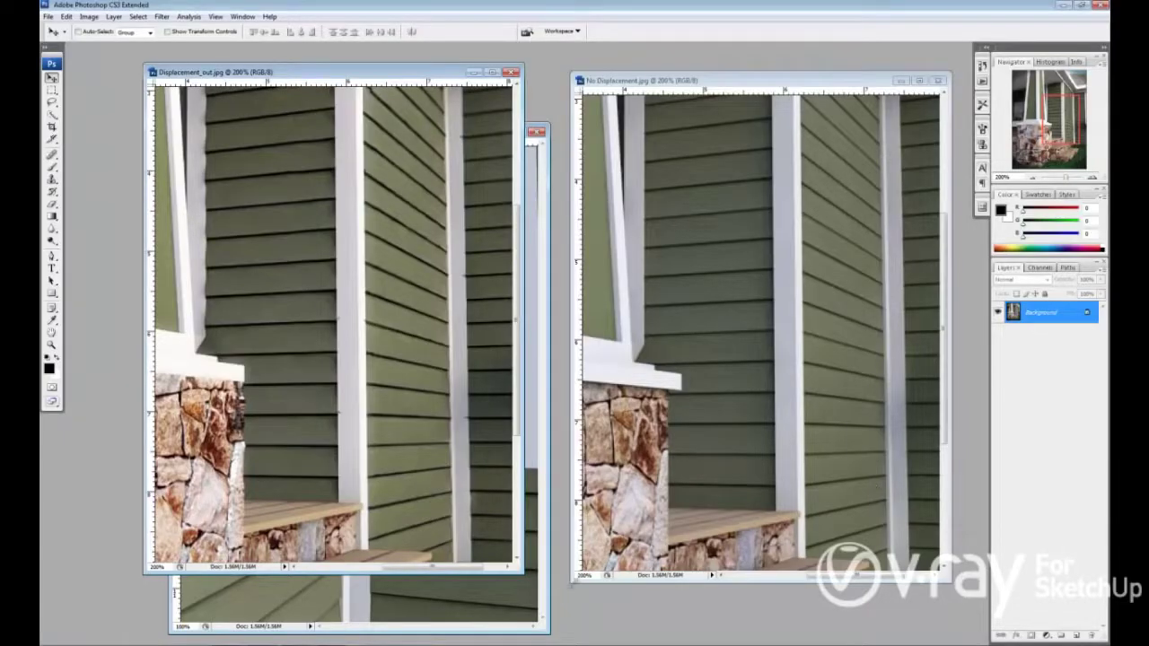
click(506, 609)
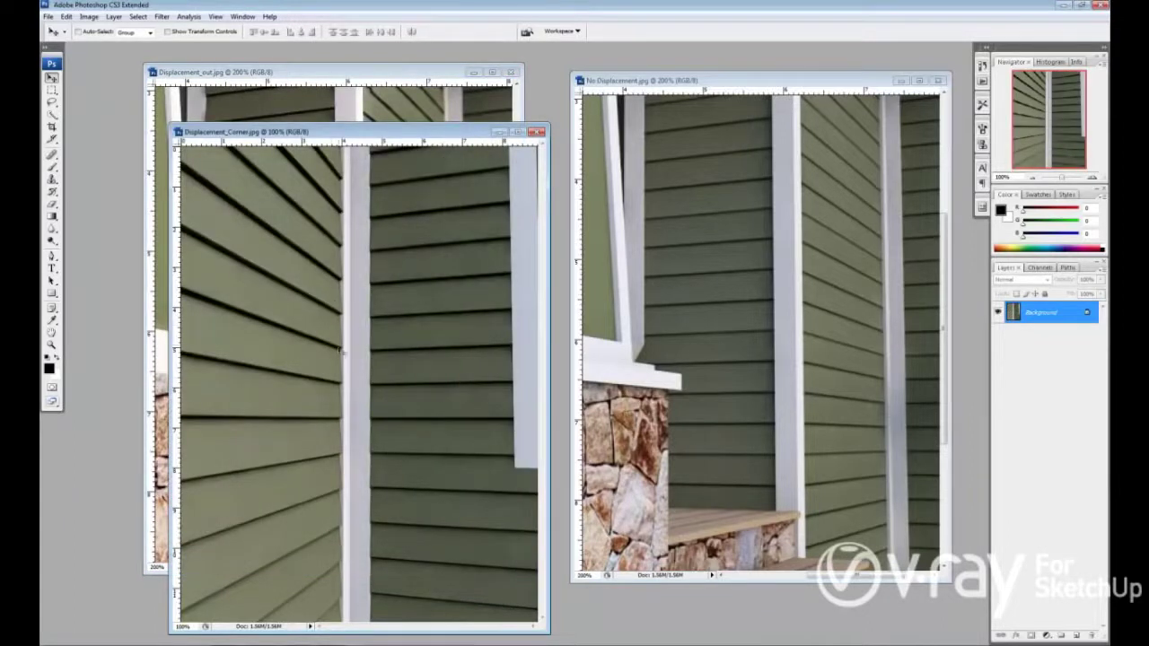
Step: Examine the stone steps and grass in Displacement_out.jpg and fit the whole image on the screen
click(396, 76)
scroll(332, 323, down, 5)
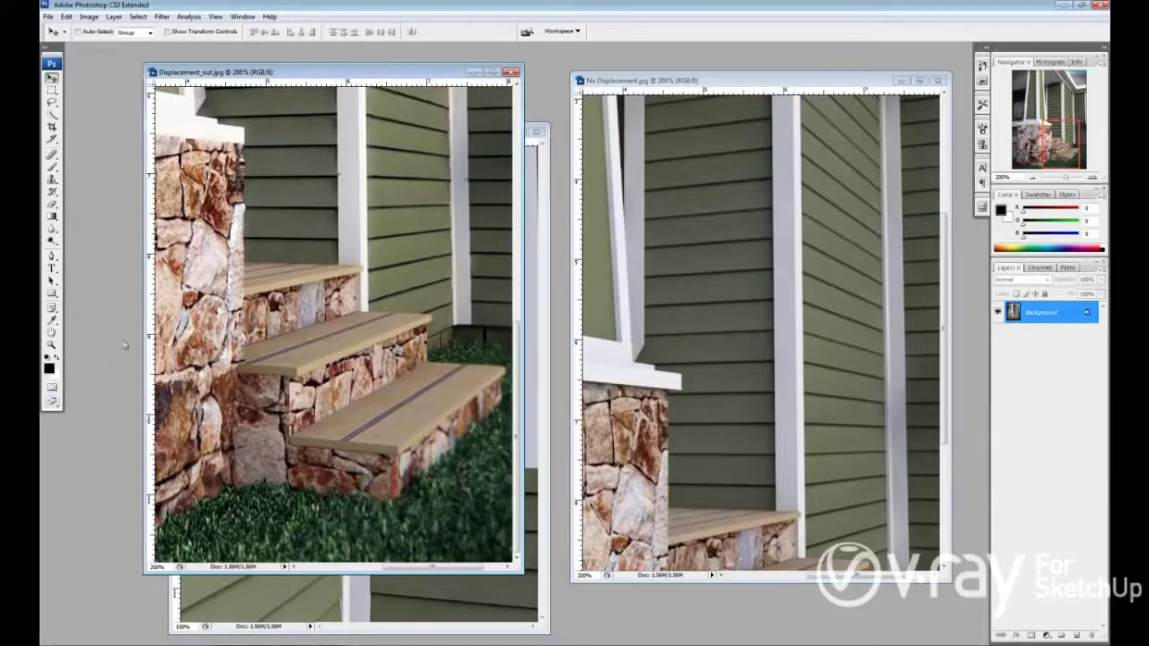
click(51, 345)
right_click(268, 348)
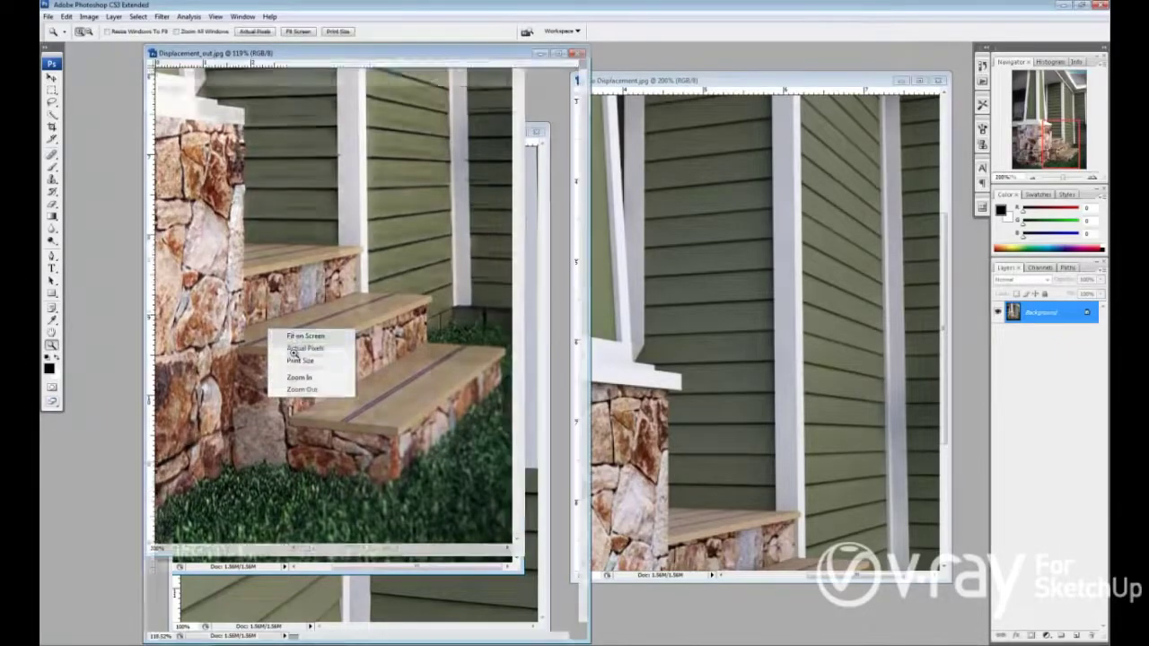